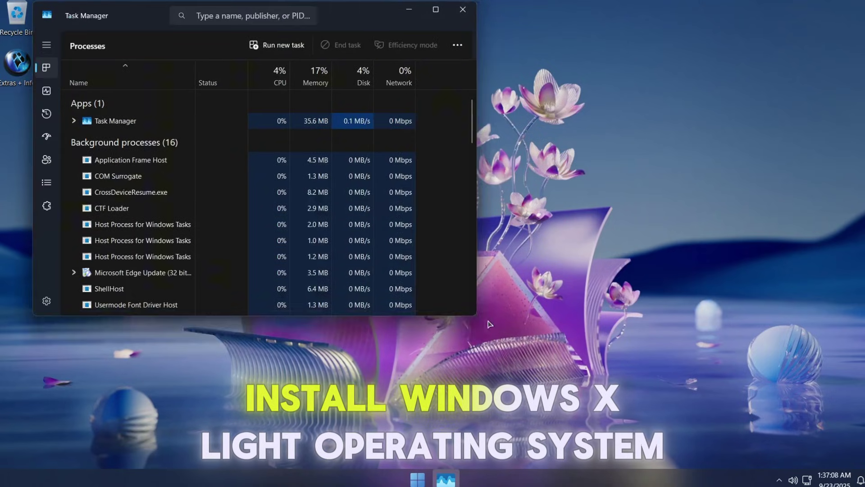
# - Enlarge and reposition Task Manager, check the CPU performance graph, then scroll the Processes list
pyautogui.moveTo(489, 324); pyautogui.dragTo(569, 385)
pyautogui.moveTo(148, 18); pyautogui.dragTo(201, 62)
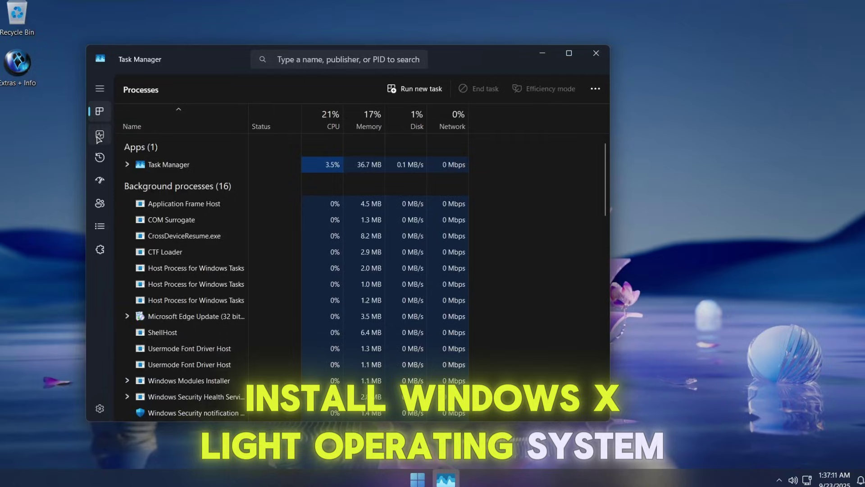
pyautogui.click(98, 137)
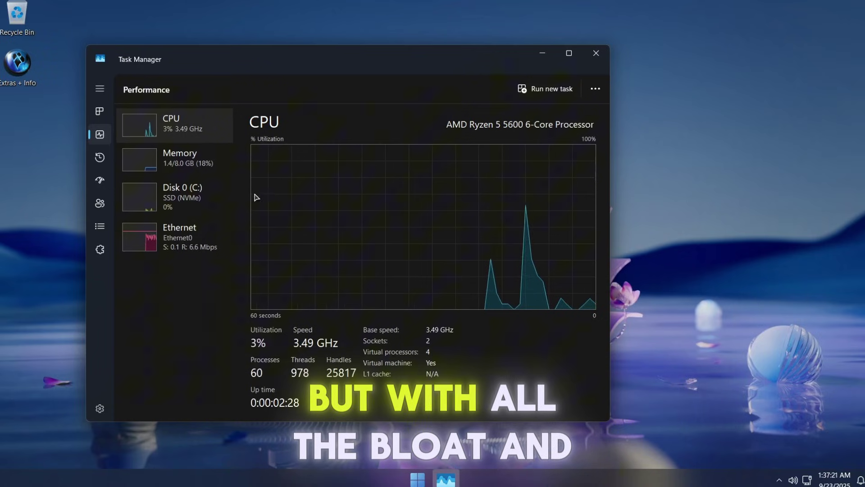
pyautogui.click(100, 112)
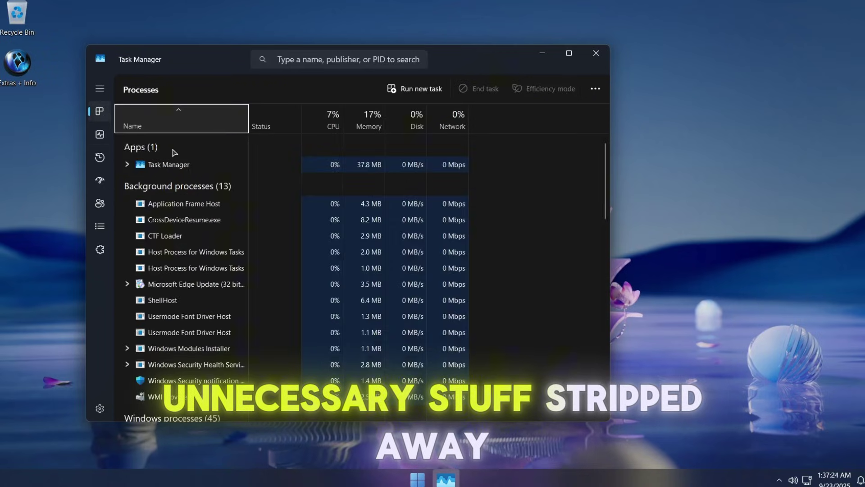
pyautogui.scroll(-2, 221, 190)
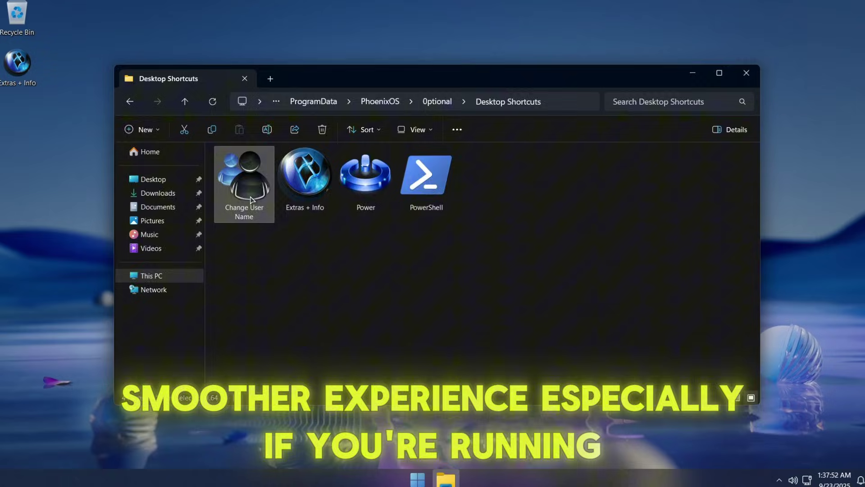
# - Rename the Admin account with the Change User Name shortcut and close the account window
pyautogui.doubleClick(252, 199)
pyautogui.click(337, 202)
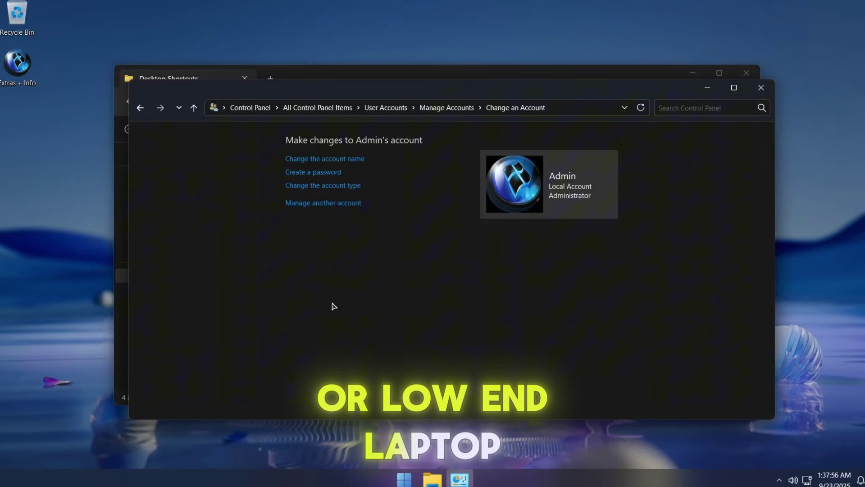
pyautogui.click(334, 160)
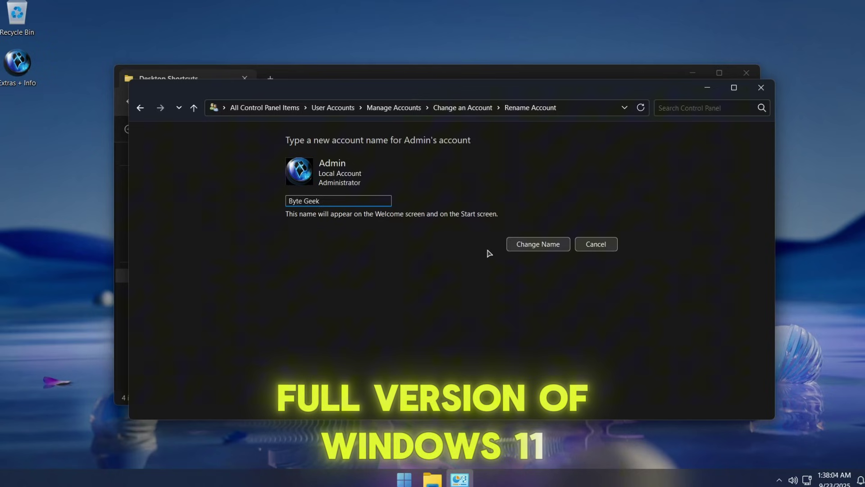
pyautogui.click(521, 248)
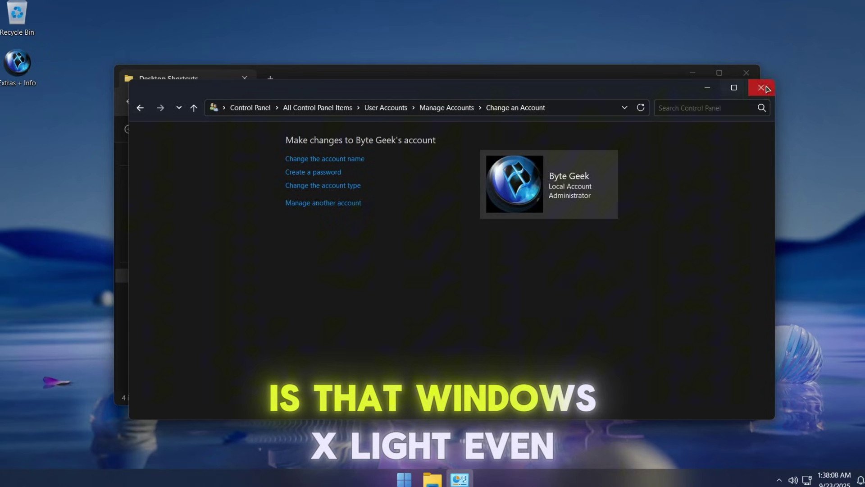
pyautogui.click(762, 87)
# - Run the Printing Enabler from the Enable Printing folder to turn on printing
pyautogui.hotkey('alt', 'Left')
pyautogui.doubleClick(310, 207)
pyautogui.doubleClick(245, 189)
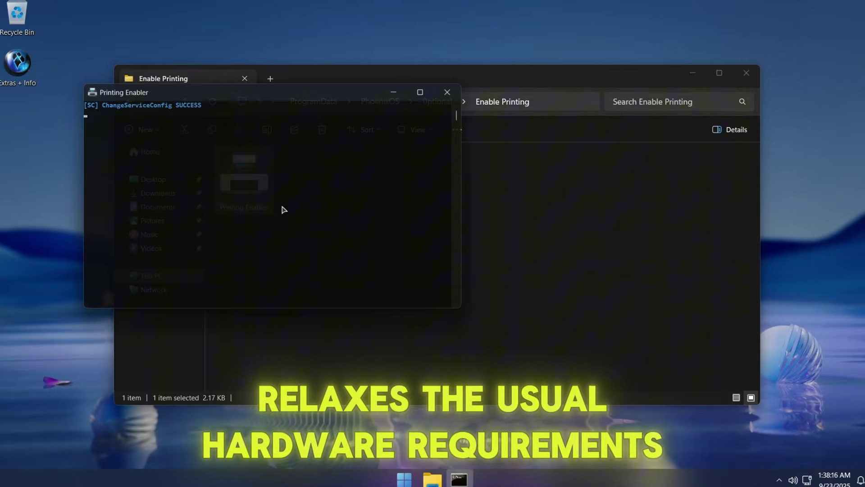
pyautogui.click(305, 222)
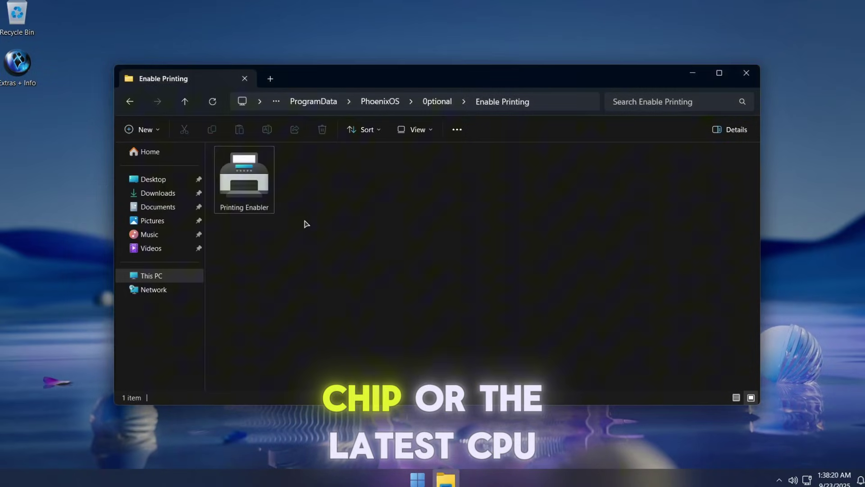
pyautogui.hotkey('alt', 'Left')
# - Look through the Fix Xbox Sign In and Guides folders, dismissing the Our Guides shortcut error
pyautogui.doubleClick(359, 180)
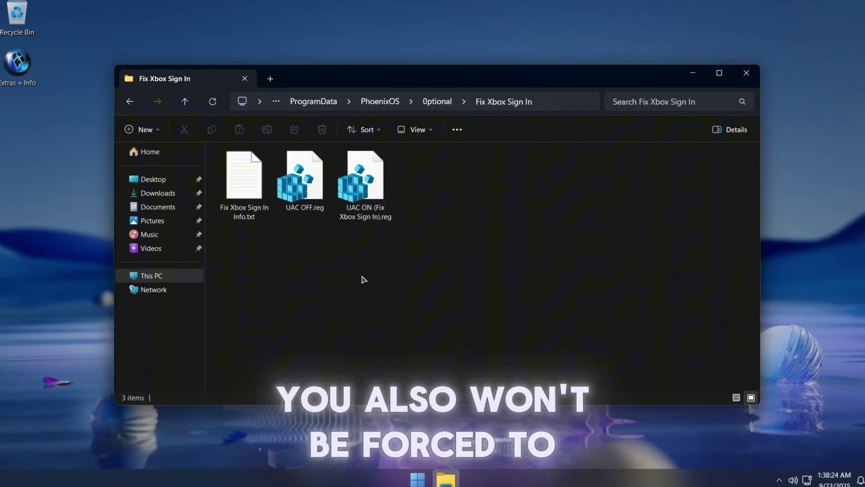
pyautogui.hotkey('alt', 'Left')
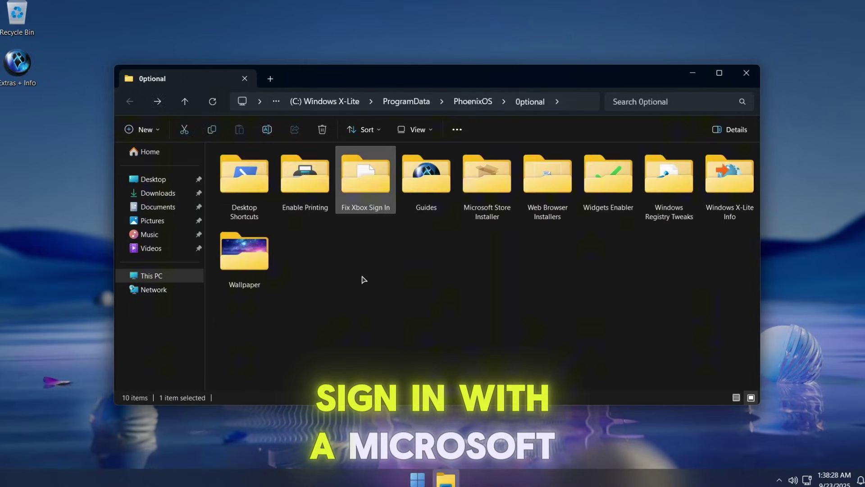
pyautogui.doubleClick(421, 211)
pyautogui.doubleClick(264, 195)
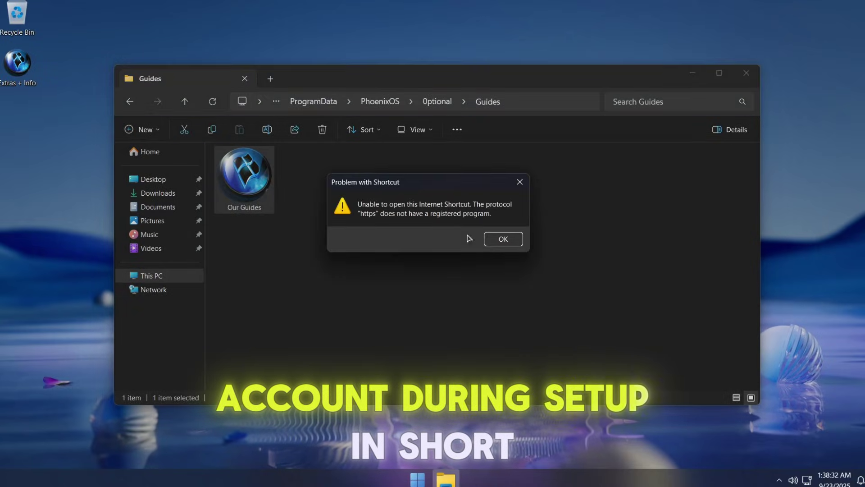
pyautogui.click(496, 245)
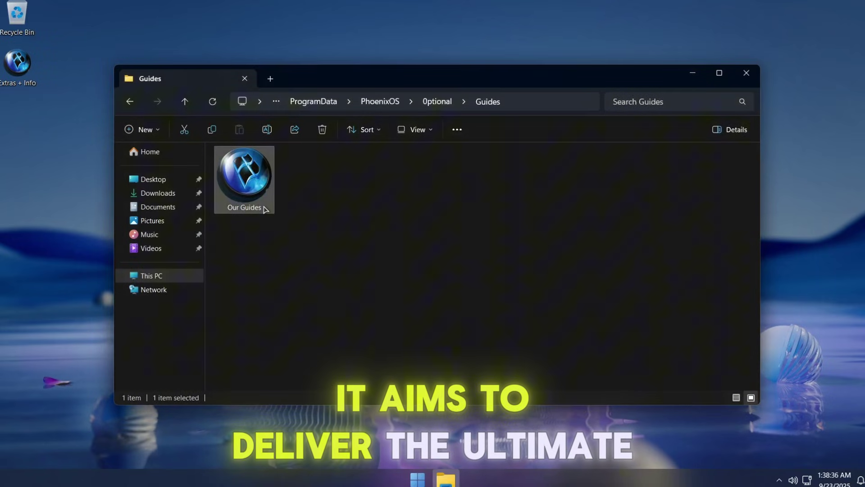
pyautogui.hotkey('alt', 'Left')
# - Browse the Web Browser Installers, Widgets Enabler, Registry Tweaks and X-Lite Info folders, returning to Optional
pyautogui.doubleClick(541, 205)
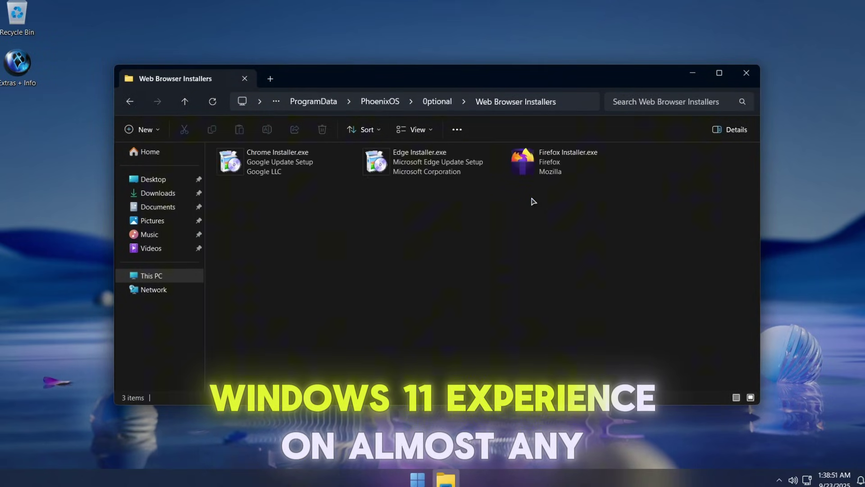
pyautogui.press('Right')
pyautogui.press('Right')
pyautogui.press('Right')
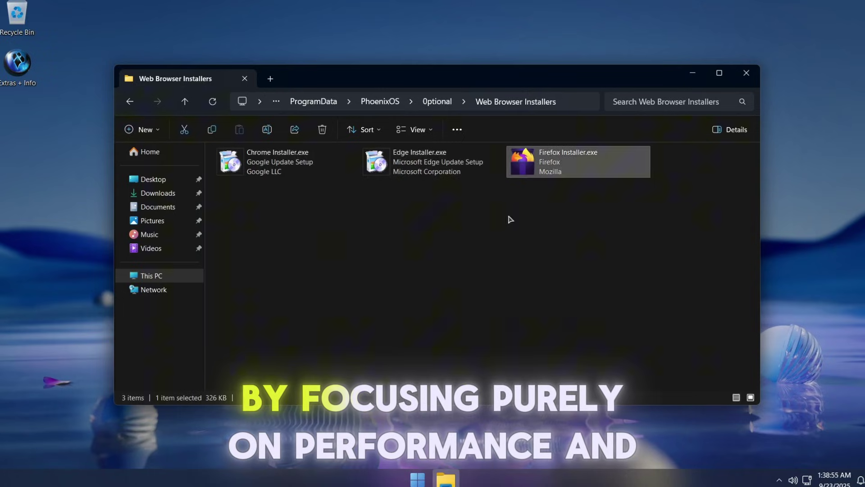
pyautogui.hotkey('alt', 'Left')
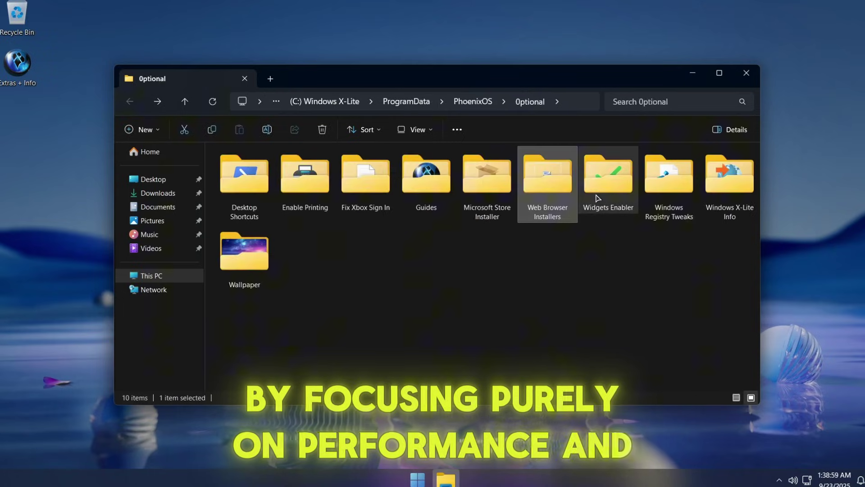
pyautogui.doubleClick(596, 197)
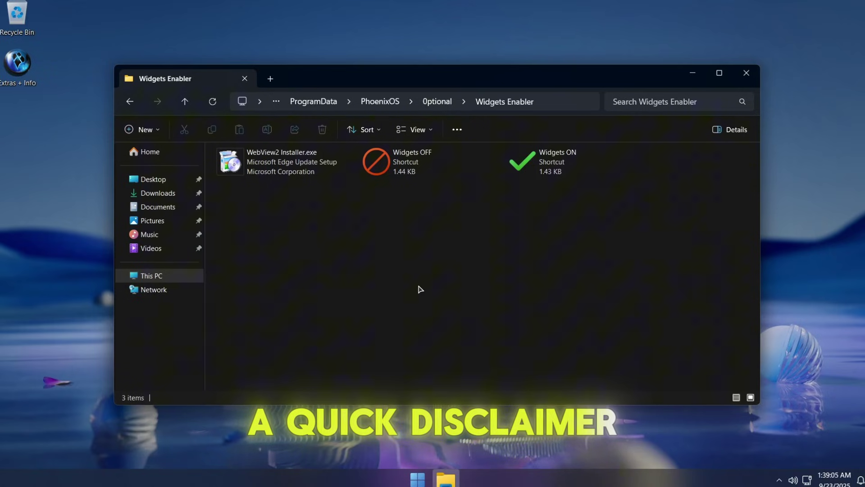
pyautogui.hotkey('alt', 'Left')
pyautogui.doubleClick(663, 174)
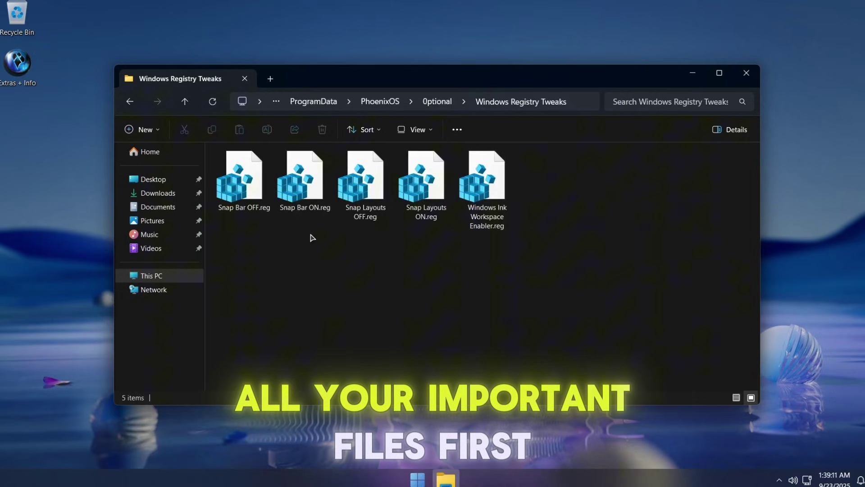
pyautogui.hotkey('alt', 'Left')
pyautogui.doubleClick(721, 194)
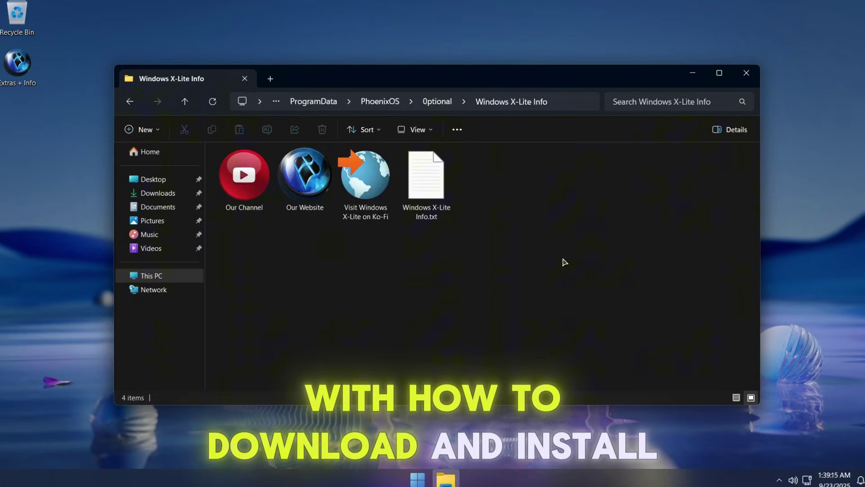
pyautogui.hotkey('alt', 'Left')
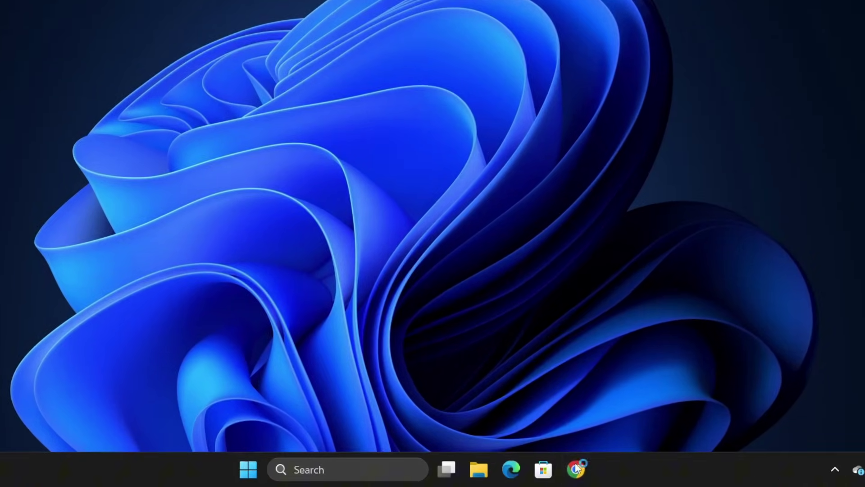
# - Launch Chrome and open the windowsxlite.com Downloads page, closing the restore prompt and ad
pyautogui.click(576, 468)
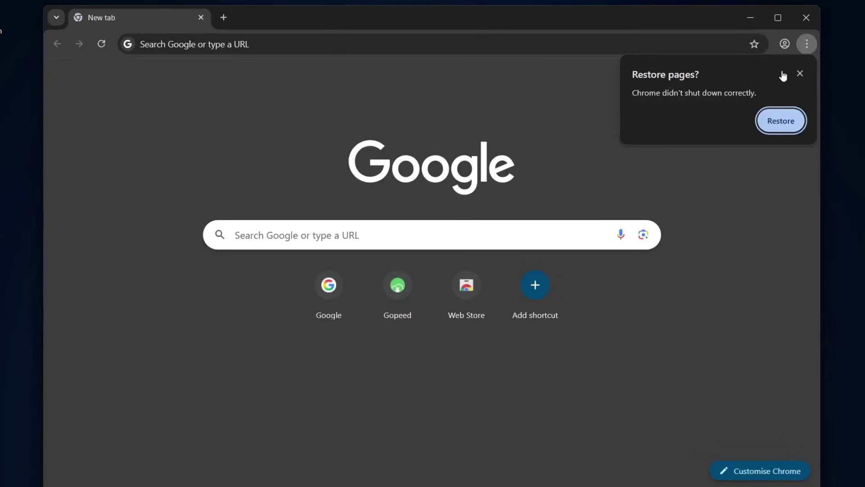
pyautogui.click(800, 73)
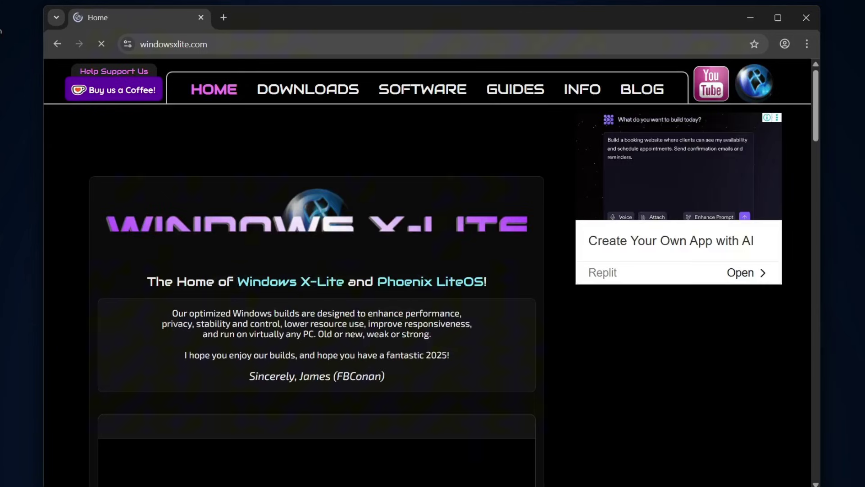
pyautogui.click(296, 89)
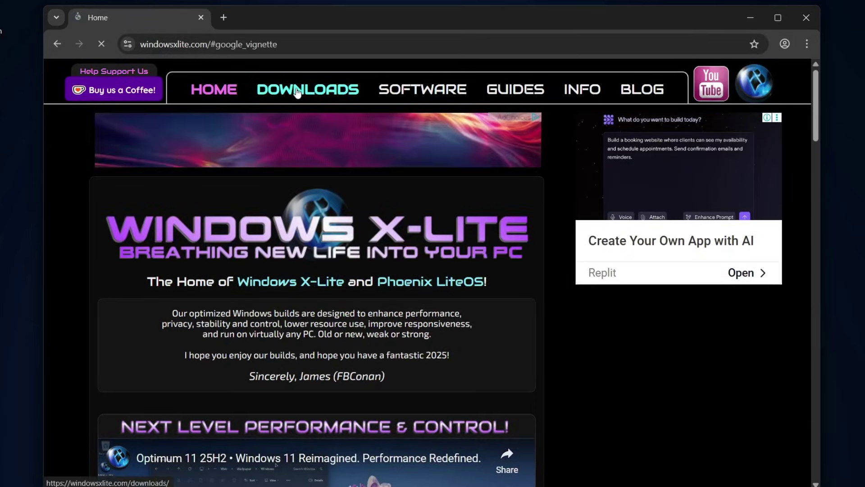
pyautogui.click(444, 307)
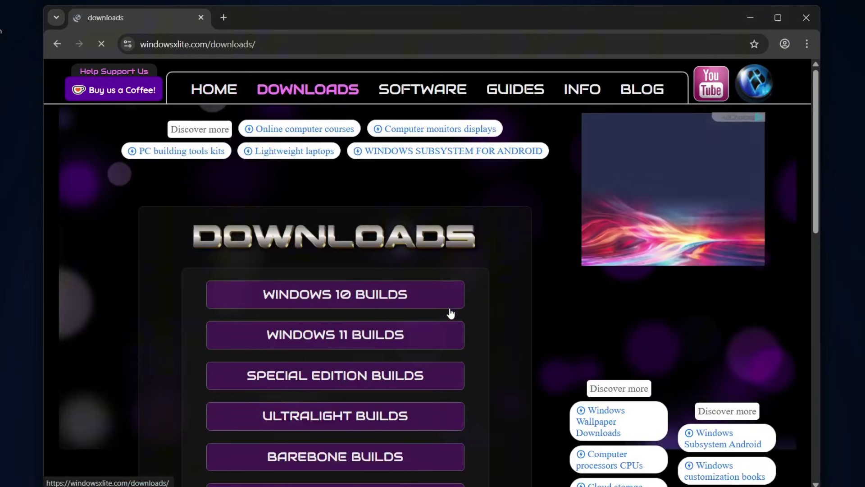
# - Open the Windows 11 builds page and scroll down to the 25H2 Pro download link
pyautogui.scroll(-1, 493, 294)
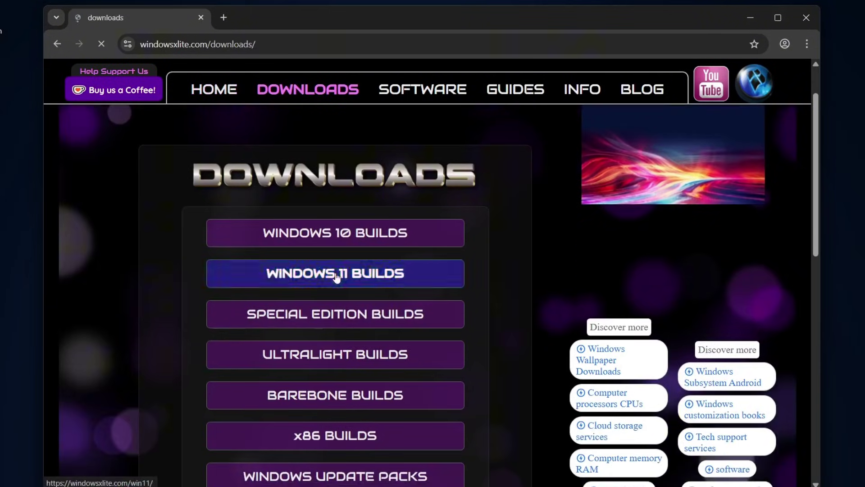
pyautogui.click(336, 276)
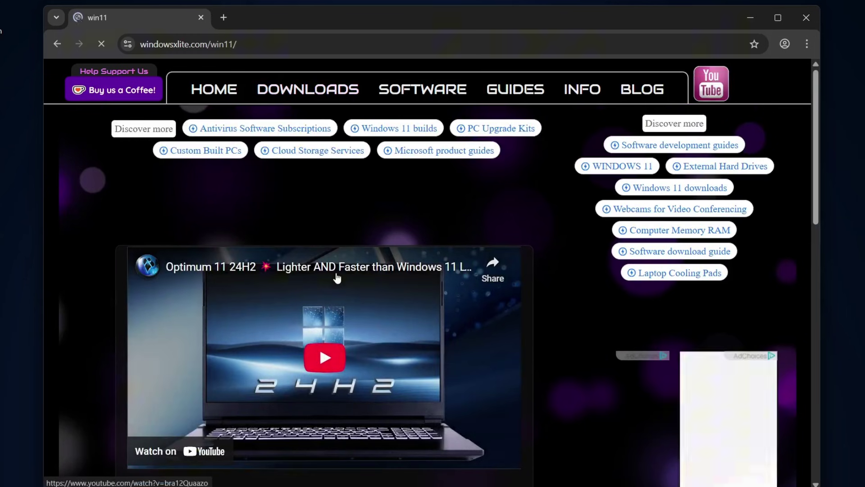
pyautogui.scroll(-5, 338, 276)
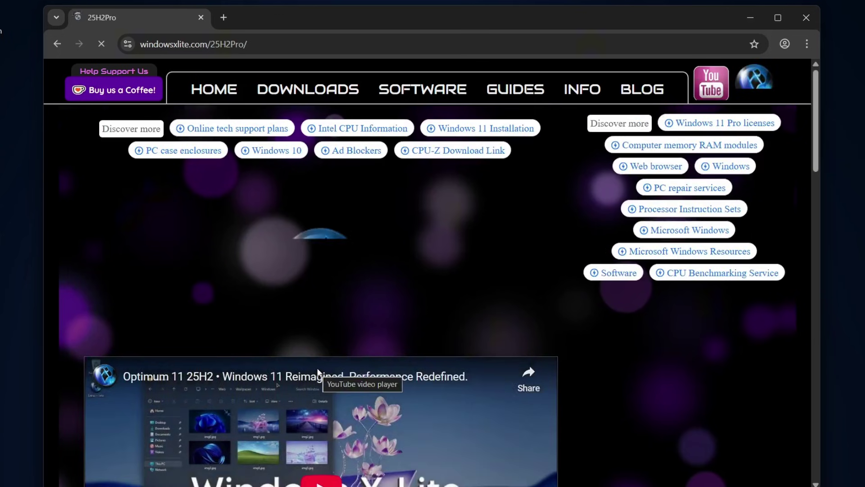
pyautogui.scroll(-8, 385, 283)
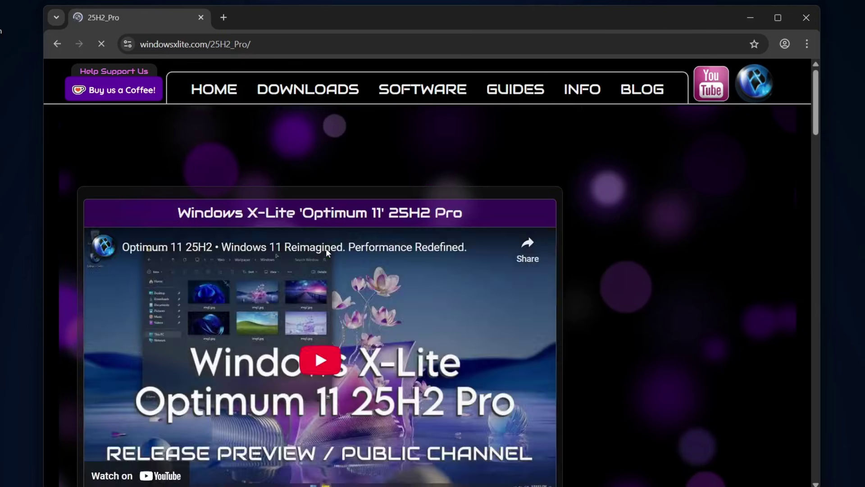
pyautogui.scroll(-3, 326, 250)
pyautogui.scroll(-20, 326, 252)
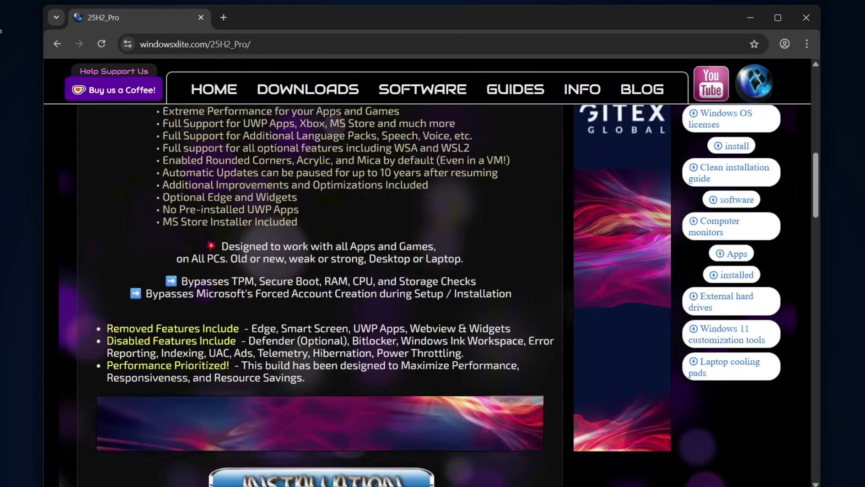
pyautogui.scroll(-15, 327, 249)
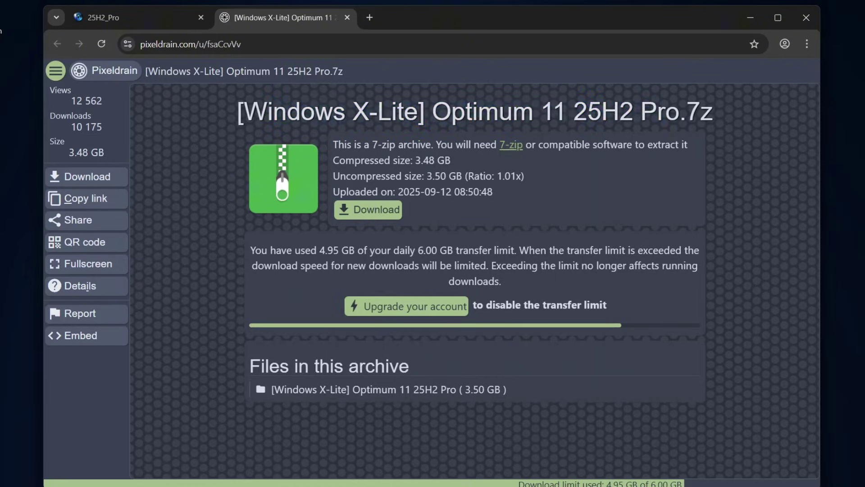
# - Download the Optimum 11 25H2 Pro.7z archive from Pixeldrain and check its 3.2 GB progress
pyautogui.click(368, 214)
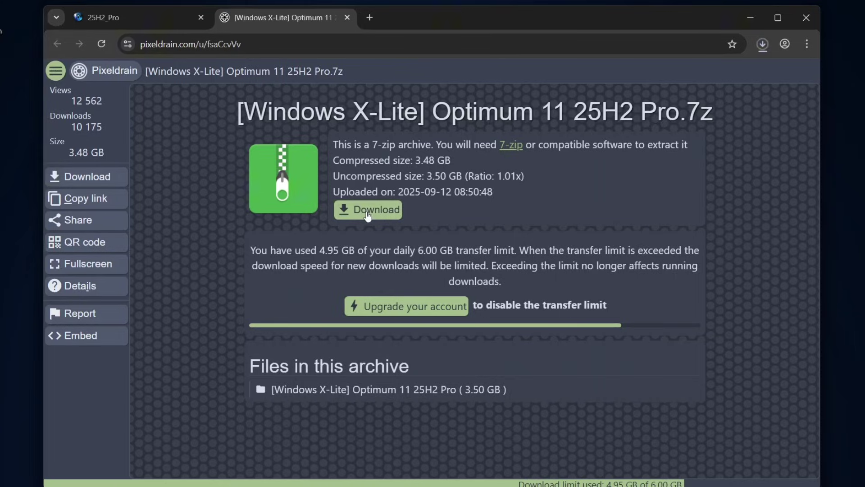
pyautogui.click(766, 51)
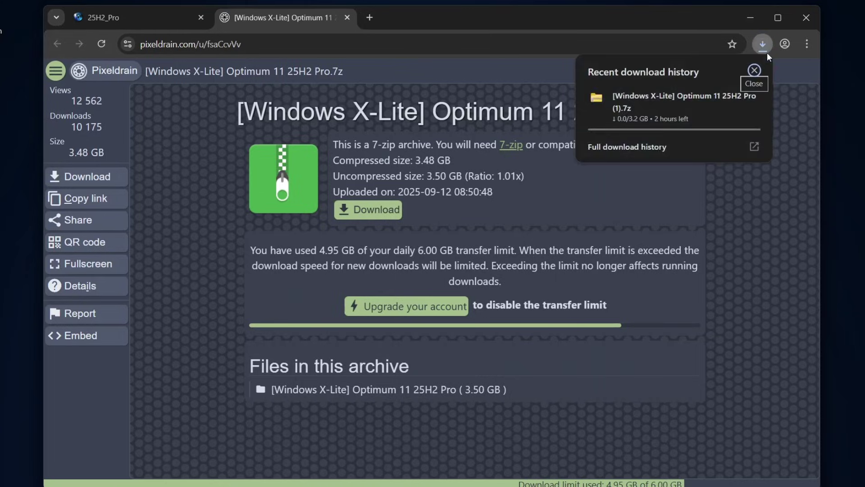
pyautogui.moveTo(655, 131)
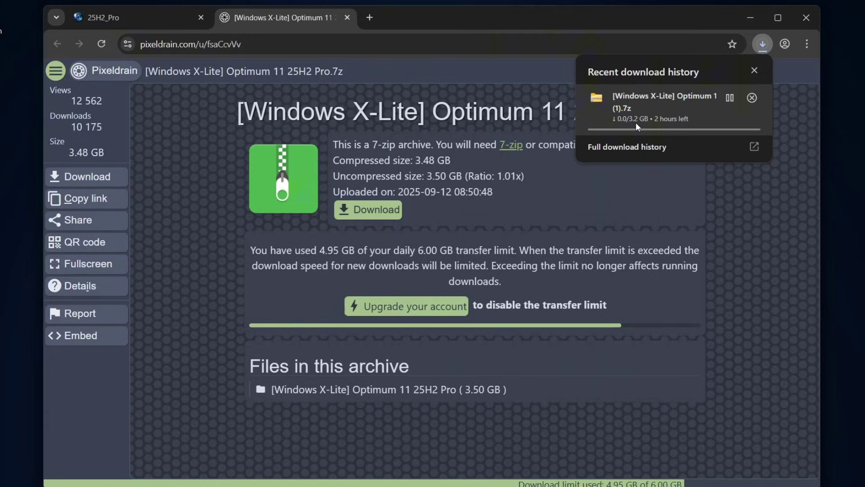
# - Search for 7zip and download the 64-bit x64 7-Zip installer from 7-zip.org
pyautogui.click(198, 43)
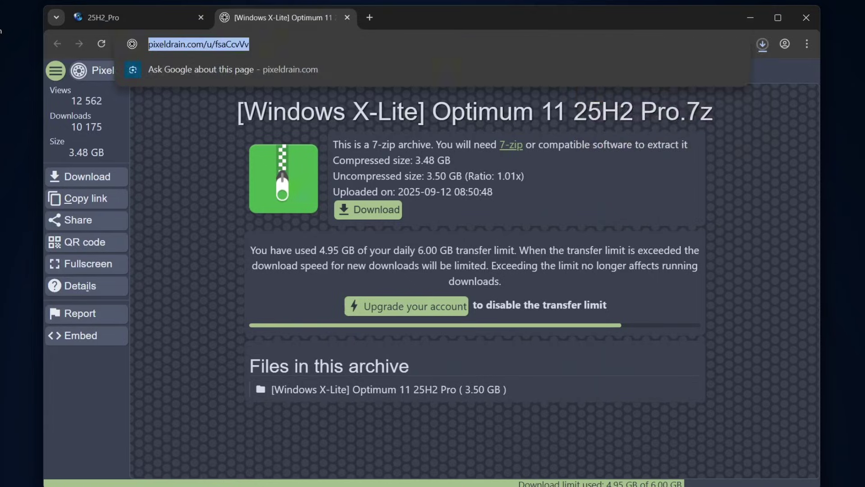
pyautogui.write('7zip')
pyautogui.press('Return')
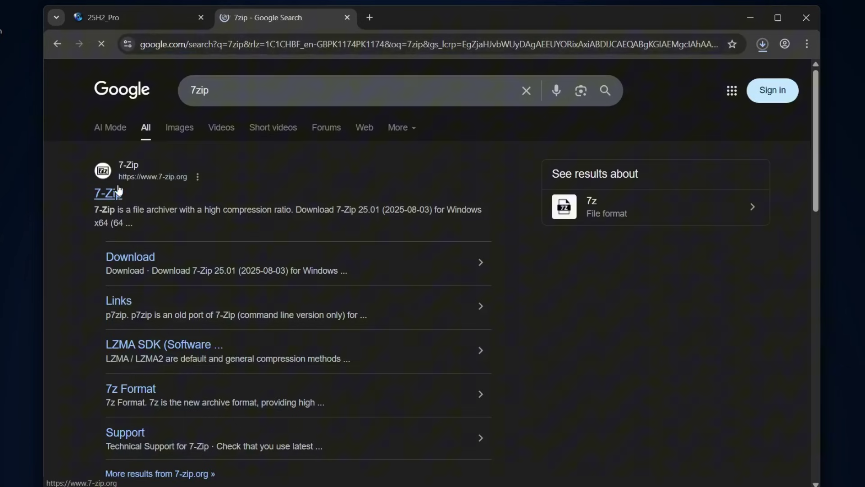
pyautogui.click(108, 193)
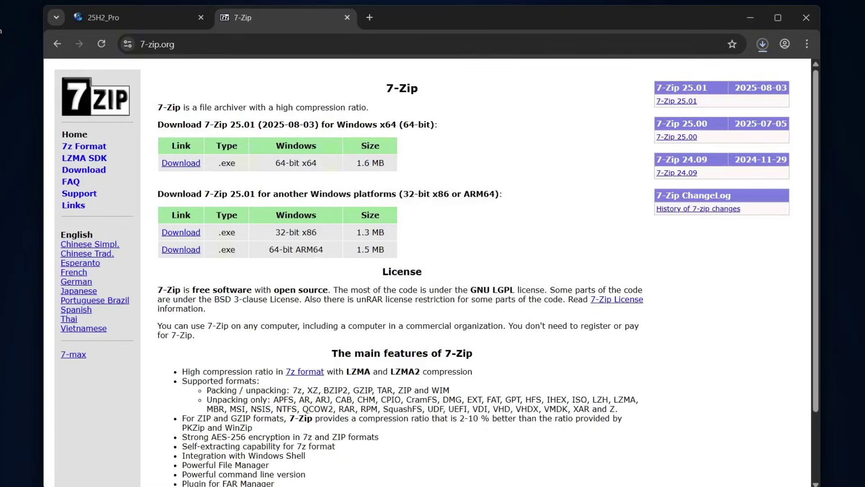
pyautogui.click(179, 164)
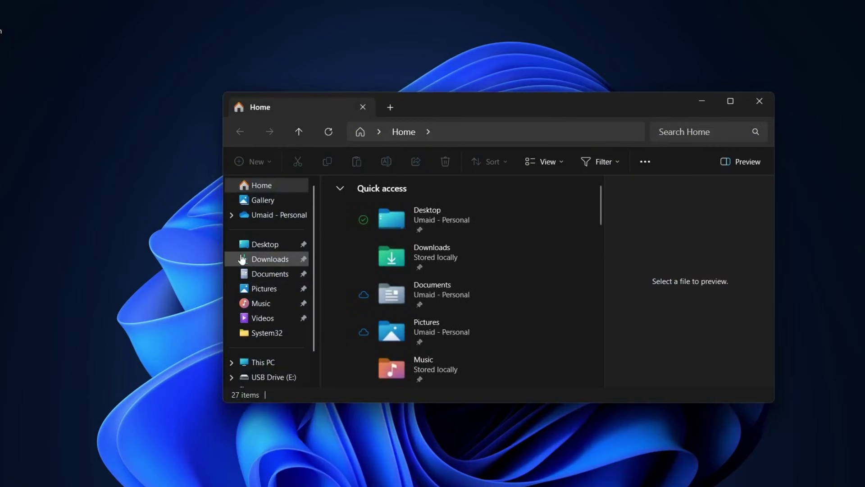
# - Install 7-Zip from the 7z2501-x64 installer in Downloads into C:\Program Files\7-Zip
pyautogui.click(266, 259)
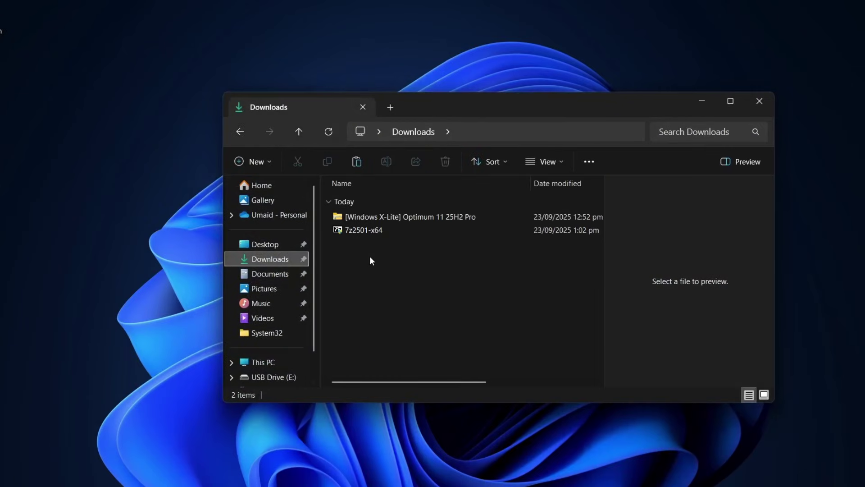
pyautogui.click(379, 229)
pyautogui.rightClick(377, 226)
pyautogui.click(406, 225)
pyautogui.click(362, 358)
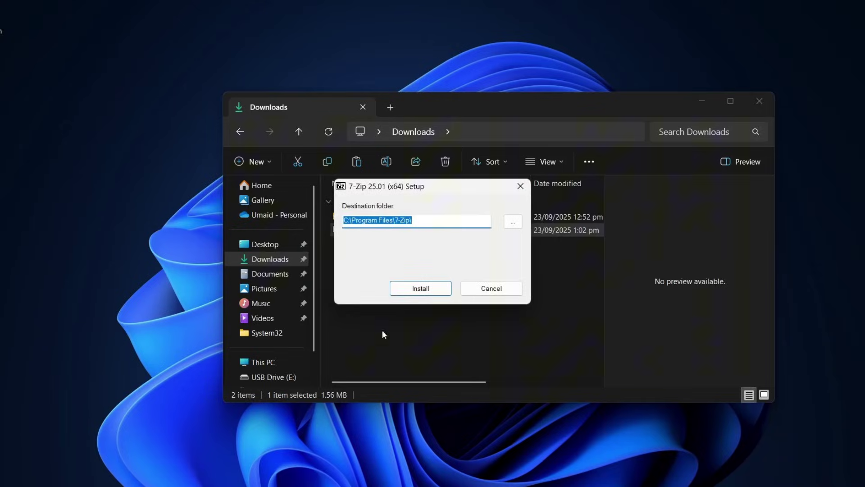
pyautogui.click(414, 292)
pyautogui.click(415, 290)
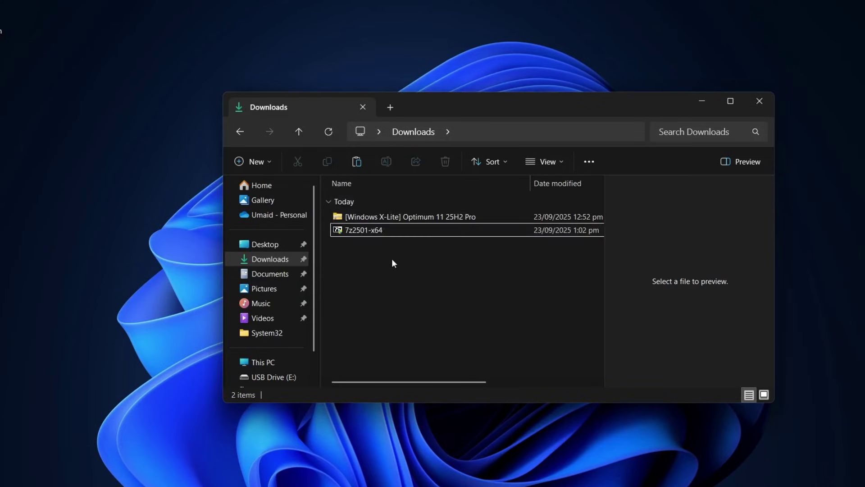
pyautogui.click(368, 220)
pyautogui.rightClick(368, 220)
# - Extract the Optimum 11 25H2 Pro archive to its own folder with 7-Zip, open it, and select rufus-3.16
pyautogui.click(396, 420)
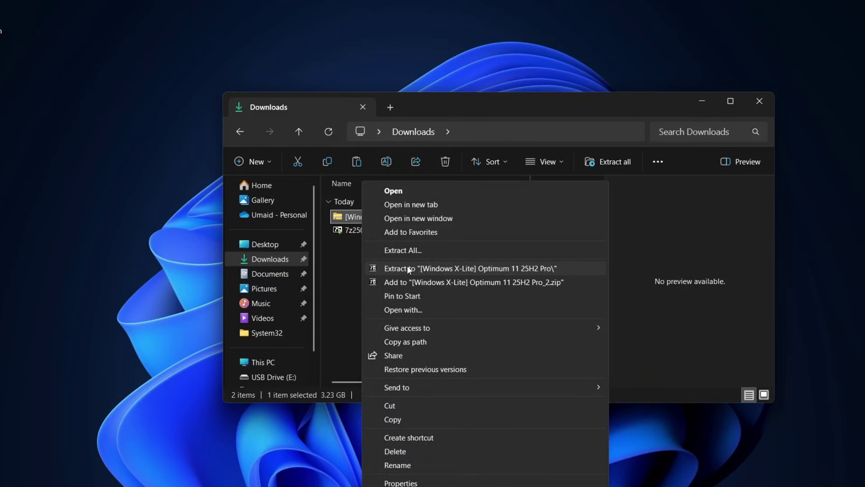
pyautogui.click(392, 268)
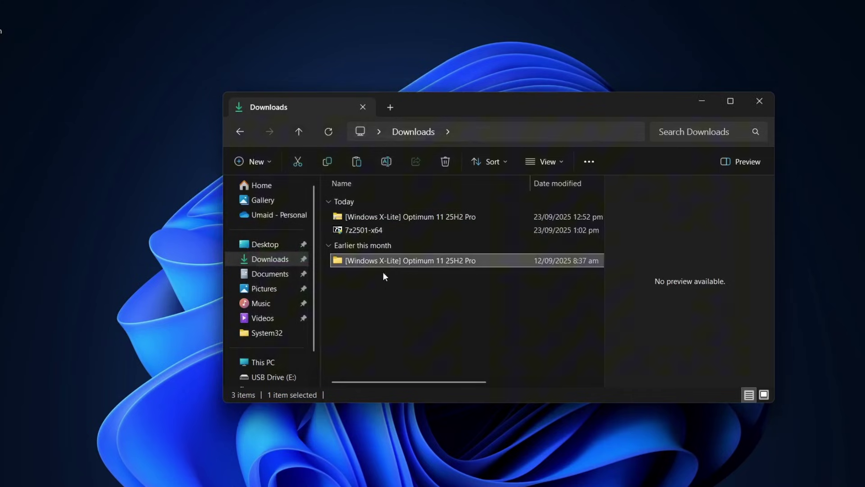
pyautogui.doubleClick(385, 261)
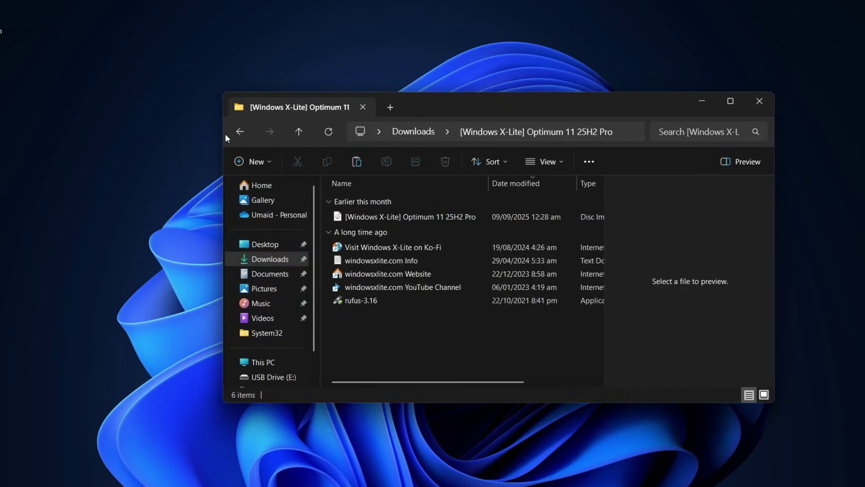
pyautogui.moveTo(226, 133); pyautogui.dragTo(78, 133)
pyautogui.click(263, 216)
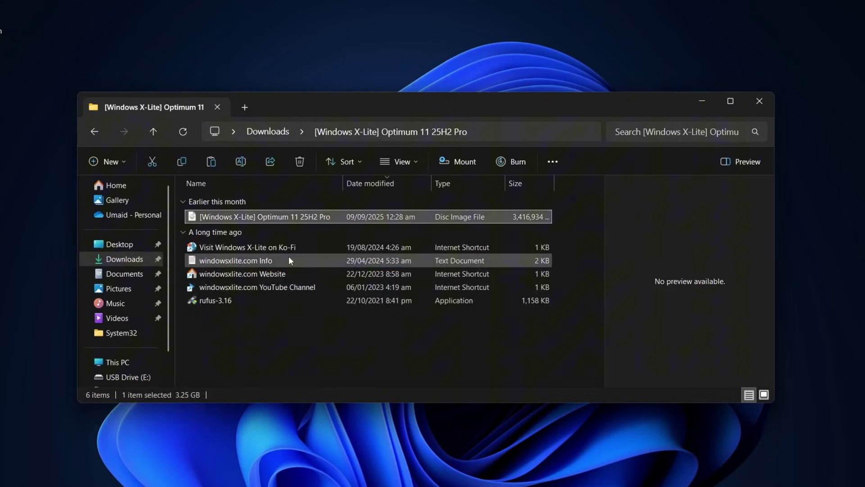
pyautogui.click(303, 300)
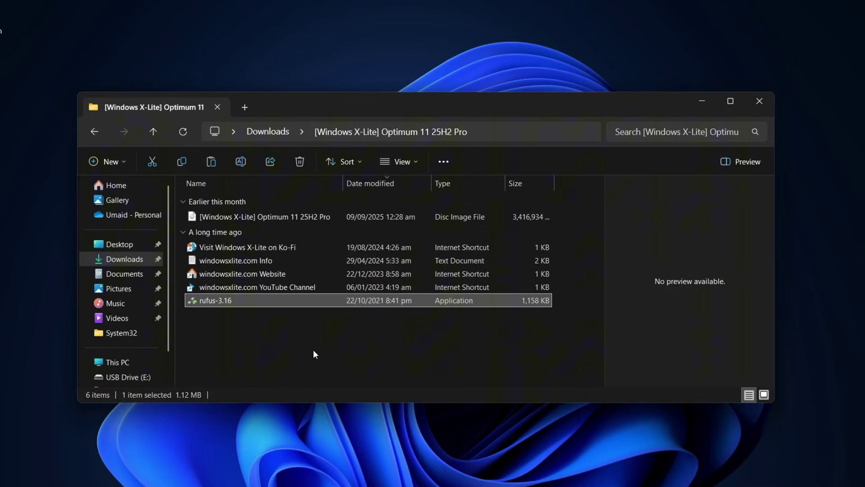
# - Launch Rufus and select the 64 GB NO_LABEL (E:) drive as the target device
pyautogui.doubleClick(210, 303)
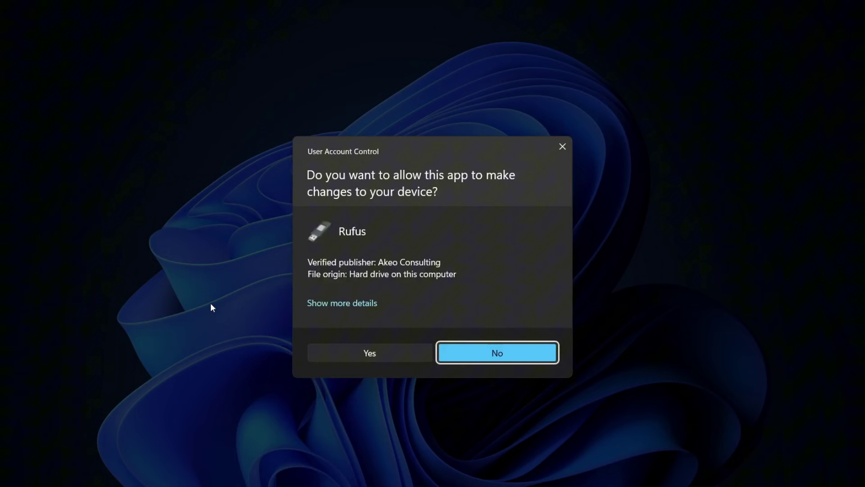
pyautogui.click(328, 353)
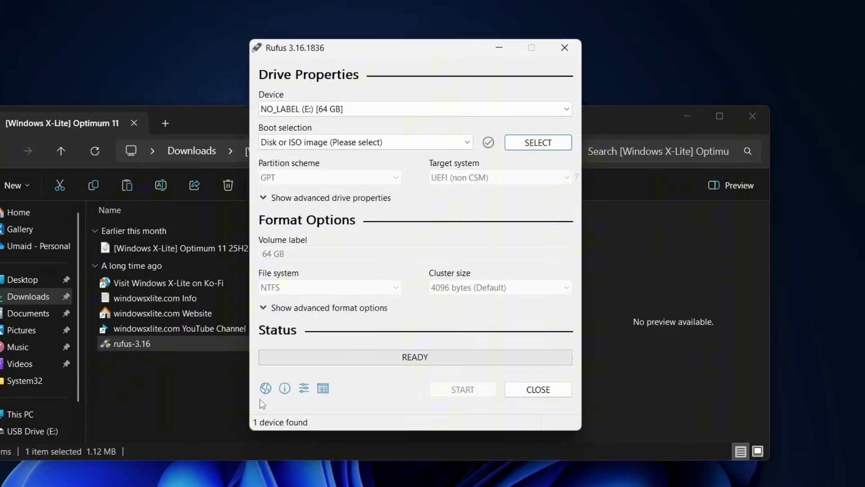
pyautogui.click(749, 108)
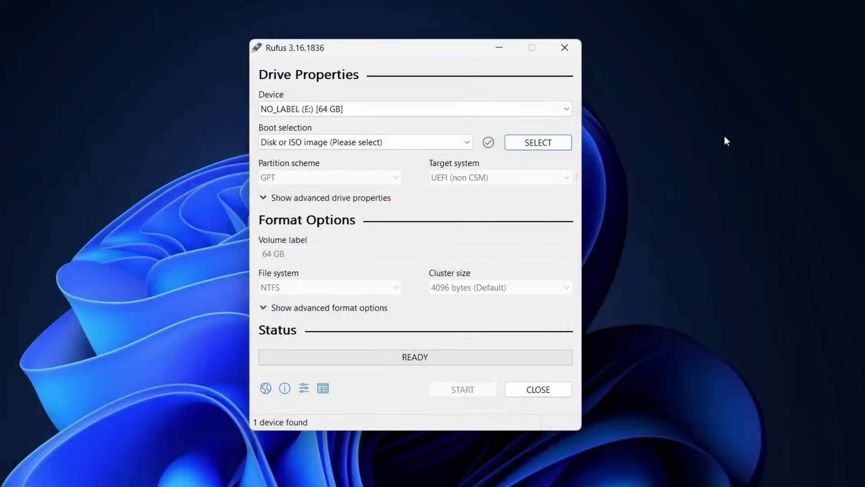
pyautogui.click(347, 109)
pyautogui.click(347, 120)
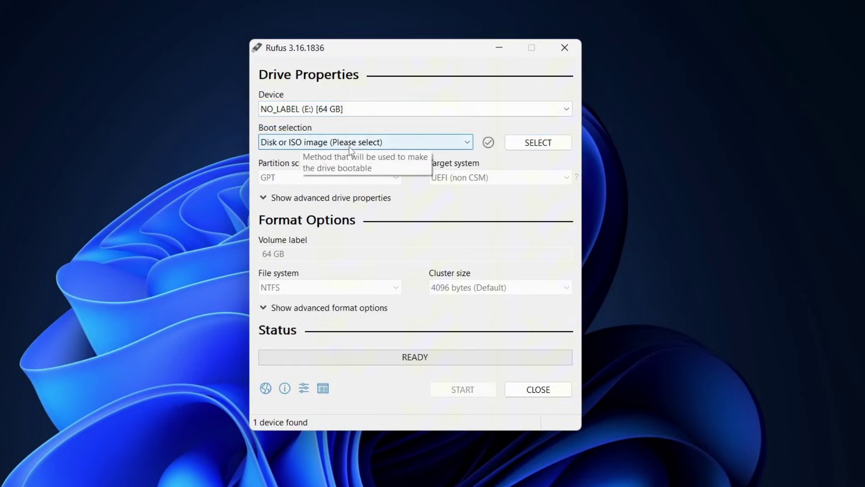
# - Load the Windows X-Lite Optimum 11 ISO and start writing, accepting the data-erase warning
pyautogui.click(539, 143)
pyautogui.doubleClick(410, 187)
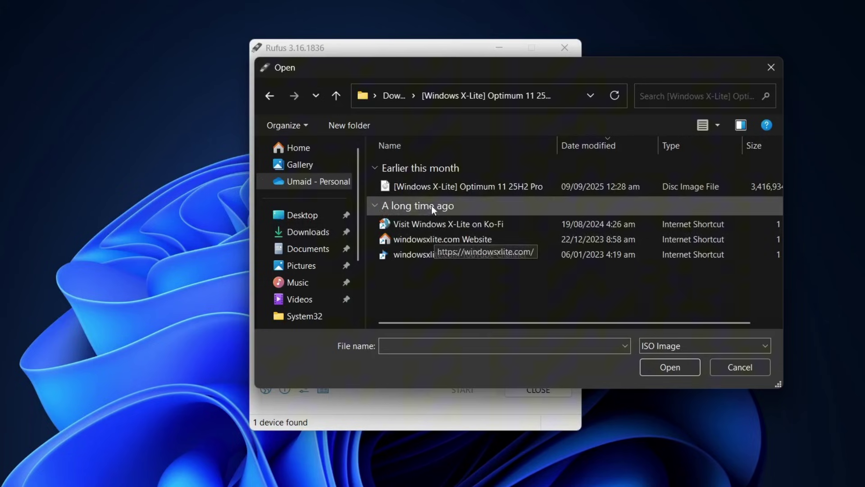
pyautogui.click(428, 192)
pyautogui.click(662, 369)
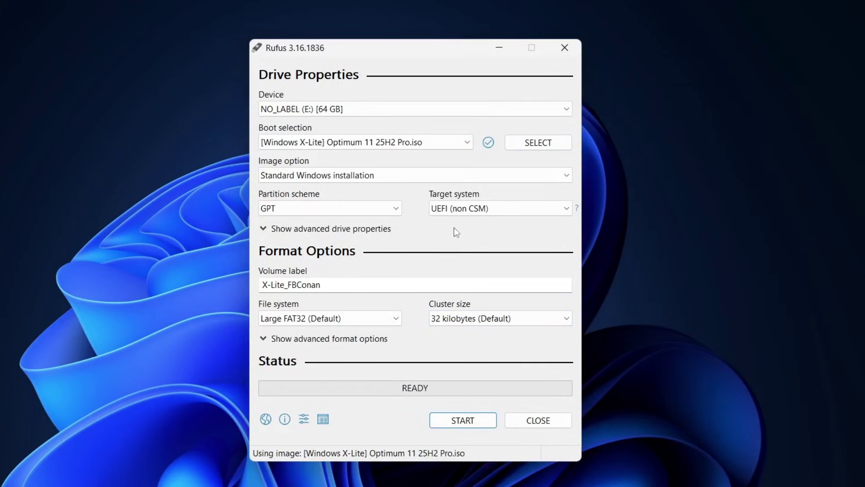
pyautogui.click(465, 421)
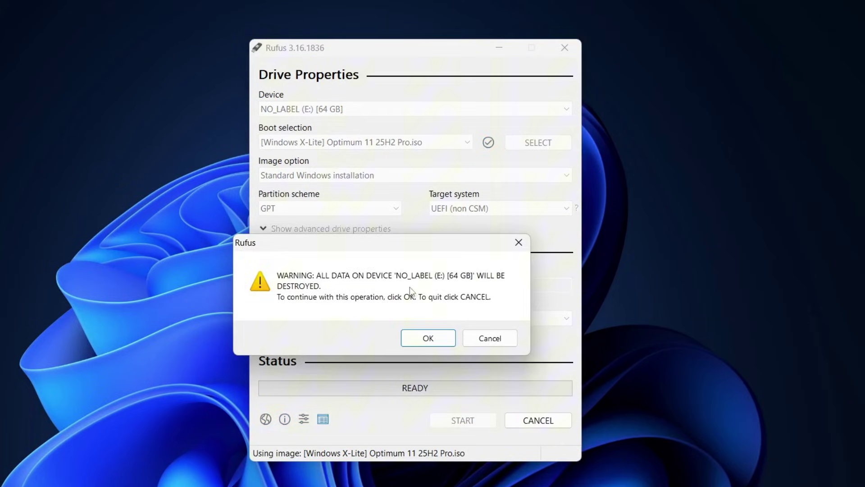
pyautogui.click(428, 339)
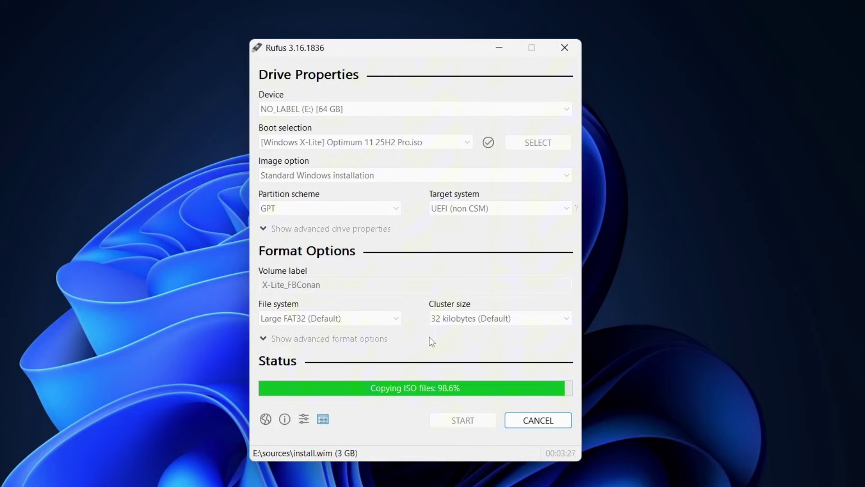
# - Close Rufus, restart to boot the USB, and pick the 25H2 Pro [Defender On] edition
pyautogui.click(539, 420)
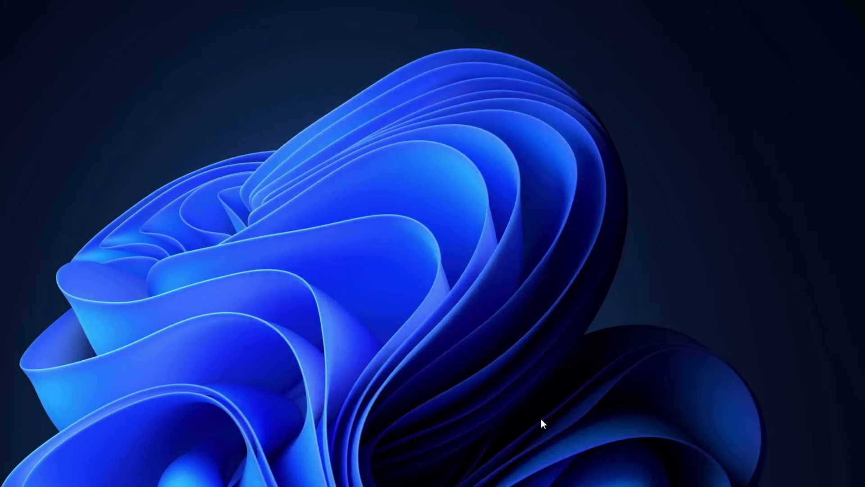
pyautogui.press('super')
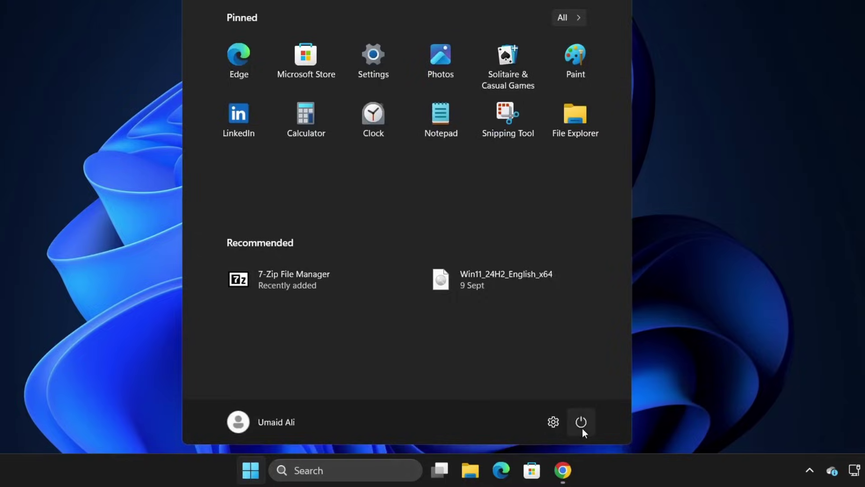
pyautogui.click(583, 428)
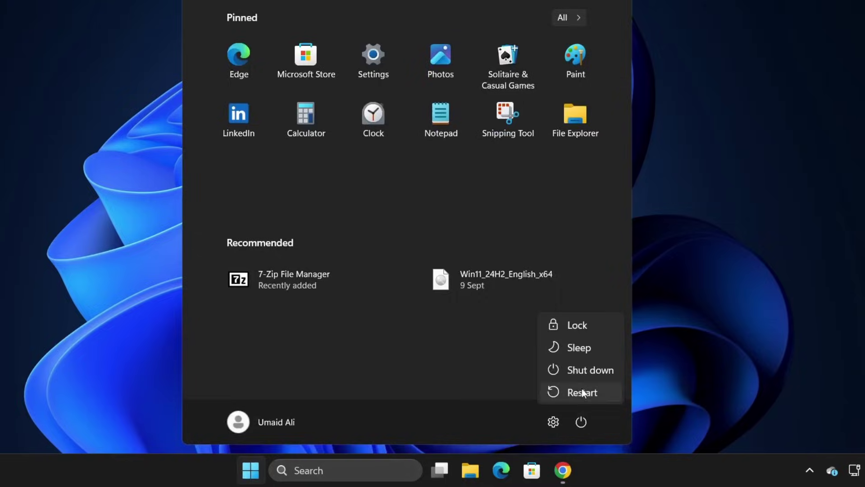
pyautogui.click(583, 388)
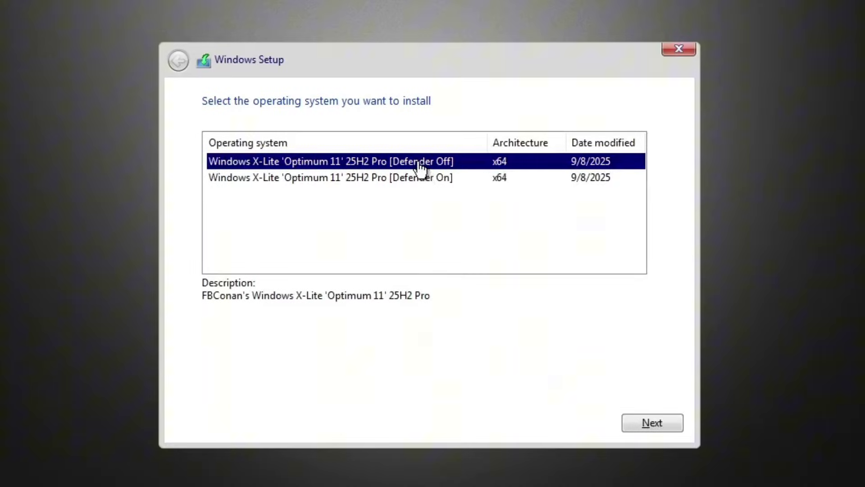
pyautogui.click(432, 179)
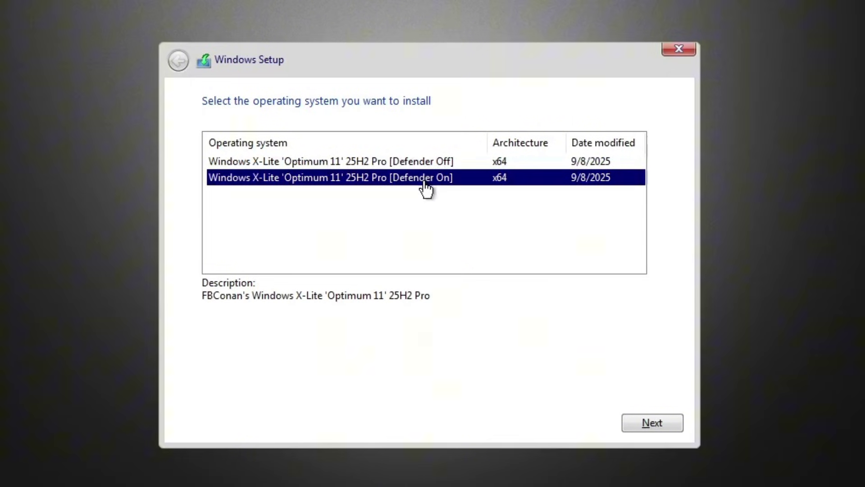
pyautogui.click(658, 425)
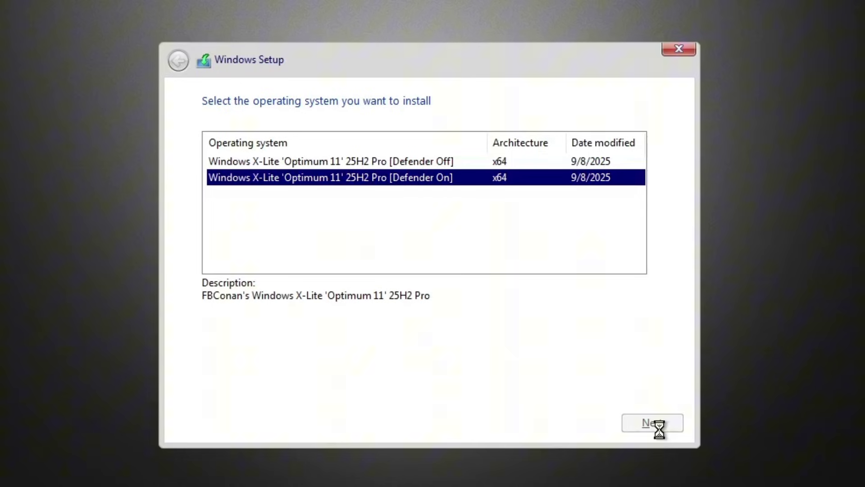
# - Delete Drive 0's Partitions 3, 2 and 1, confirming each data-loss warning
pyautogui.click(455, 320)
pyautogui.click(558, 347)
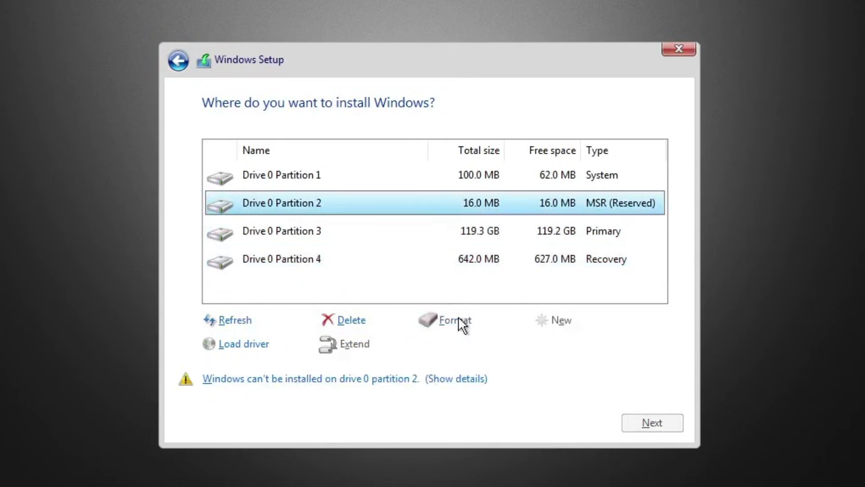
pyautogui.click(359, 324)
pyautogui.click(542, 351)
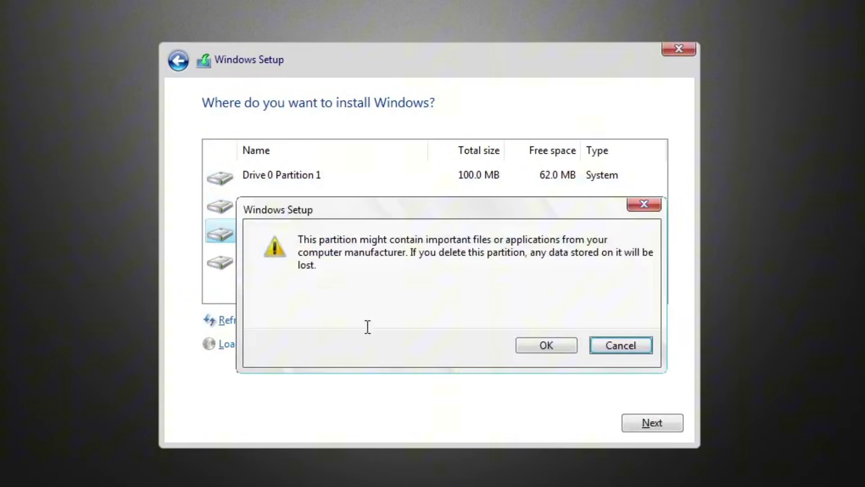
pyautogui.click(352, 320)
pyautogui.click(542, 351)
pyautogui.click(315, 203)
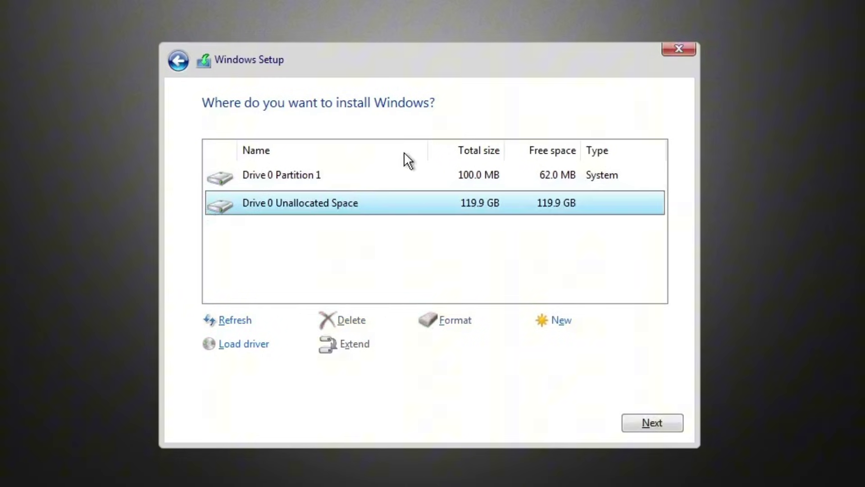
pyautogui.click(282, 175)
pyautogui.click(352, 320)
# - Create a new partition from the 120 GB unallocated space and install Windows onto Partition 3
pyautogui.click(542, 351)
pyautogui.click(561, 320)
pyautogui.click(588, 345)
pyautogui.click(542, 351)
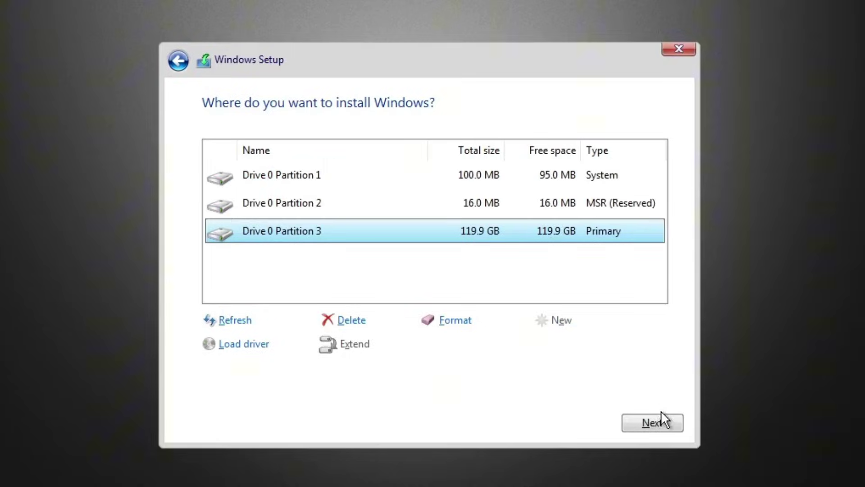
pyautogui.click(652, 422)
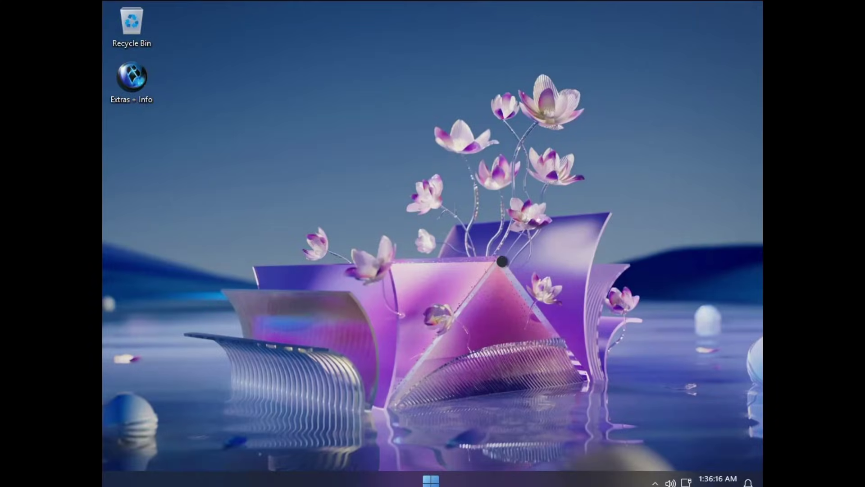
# - Change the display resolution to 1920 × 1080 and keep the changes
pyautogui.rightClick(502, 261)
pyautogui.click(566, 240)
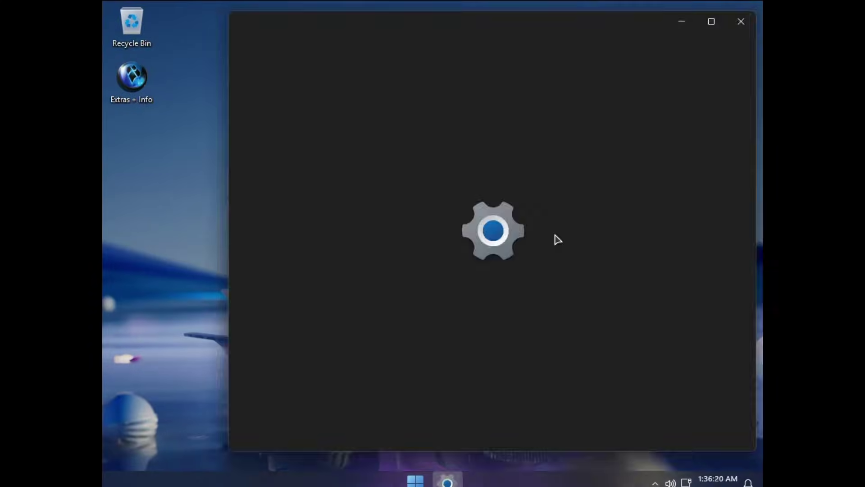
pyautogui.scroll(-2, 649, 316)
pyautogui.click(677, 331)
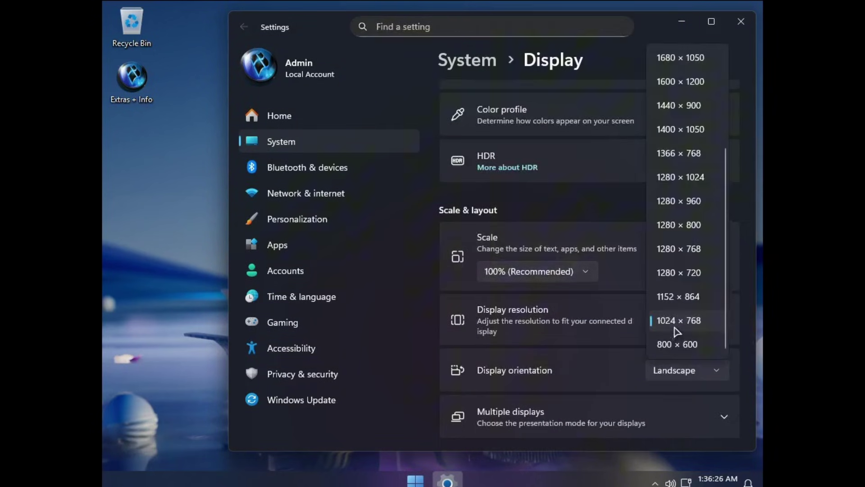
pyautogui.scroll(3, 698, 284)
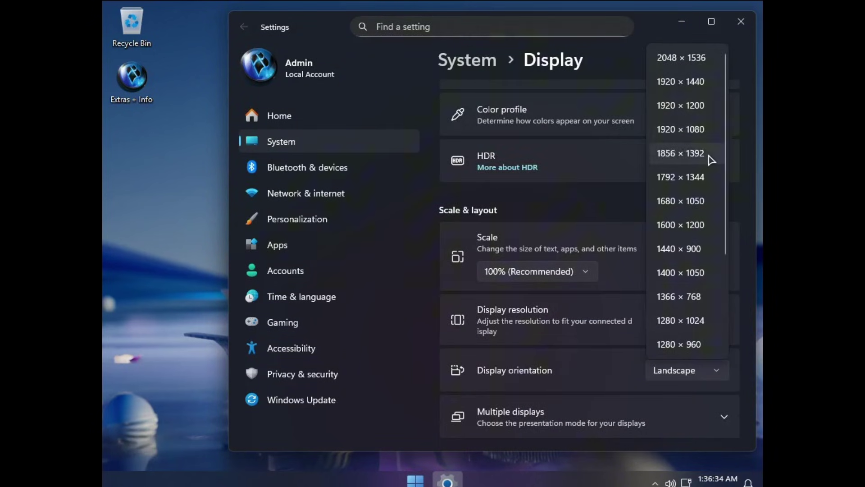
pyautogui.click(682, 130)
pyautogui.click(261, 176)
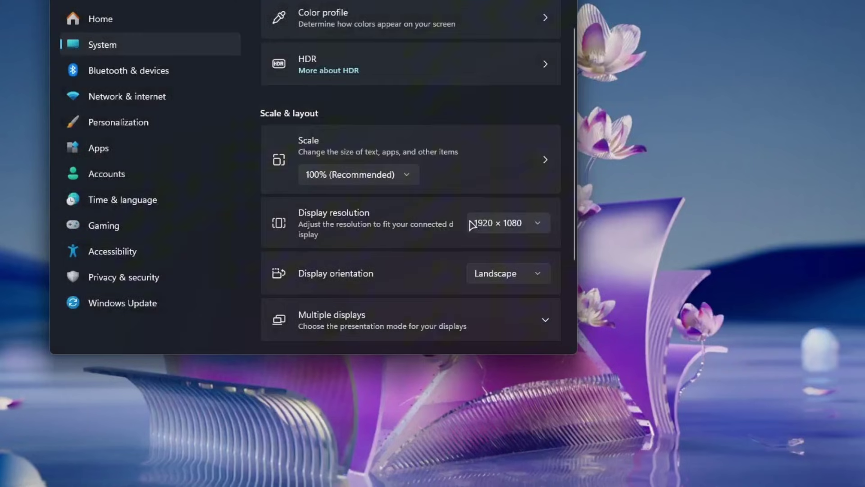
# - Set the display scale to 125% and close Settings
pyautogui.click(397, 176)
pyautogui.click(392, 200)
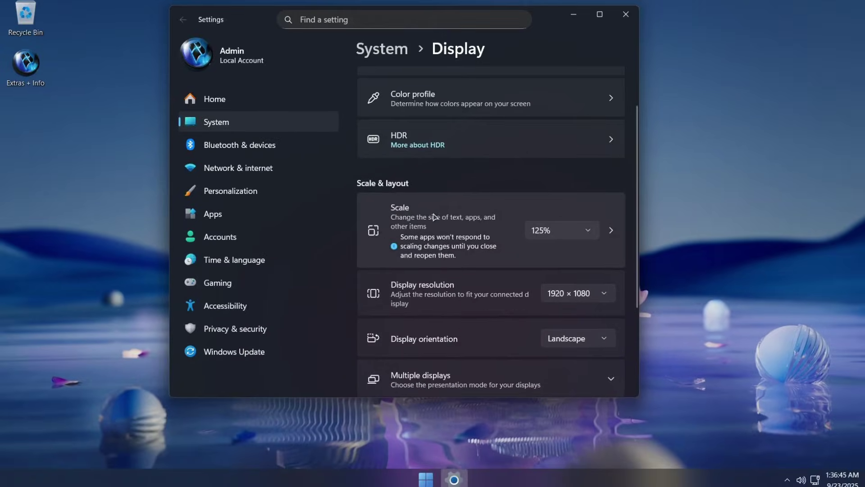
pyautogui.click(625, 14)
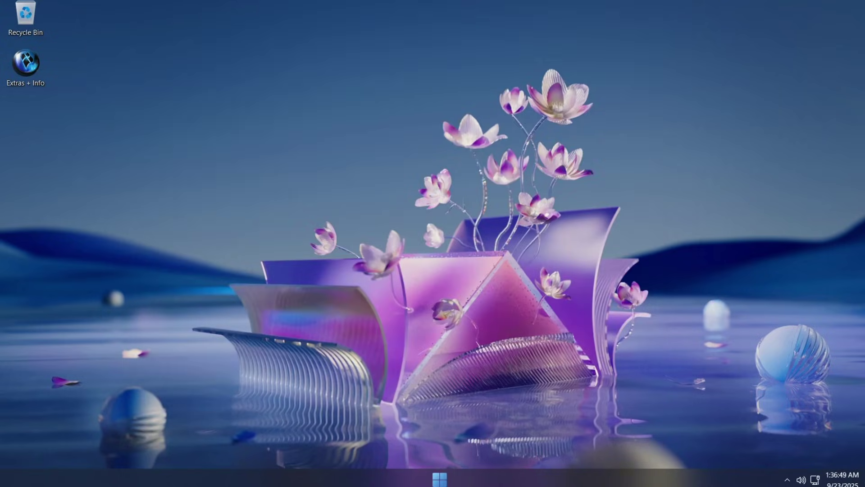
# - Browse the Start menu's folders, then launch Task Manager from the taskbar's shortcut menu
pyautogui.click(439, 479)
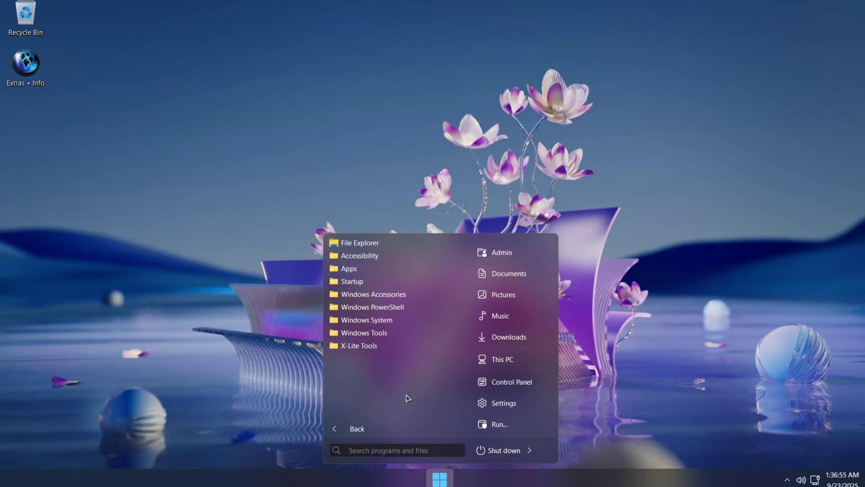
pyautogui.click(283, 414)
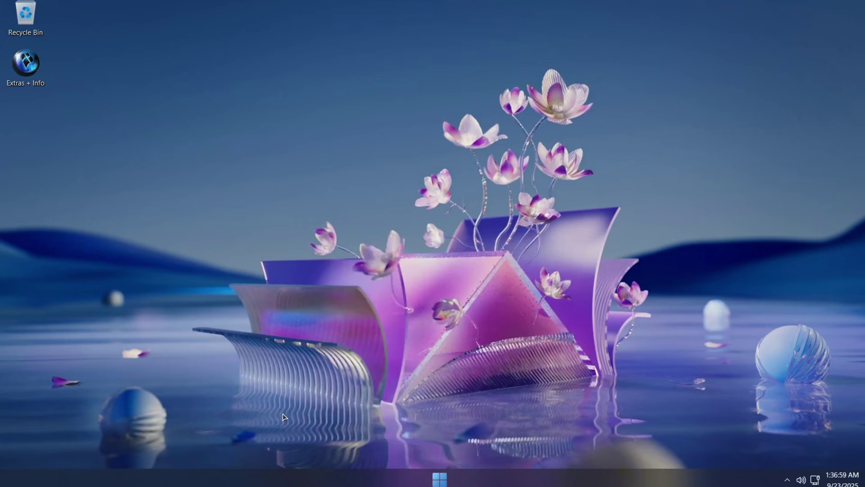
pyautogui.rightClick(558, 476)
pyautogui.click(594, 442)
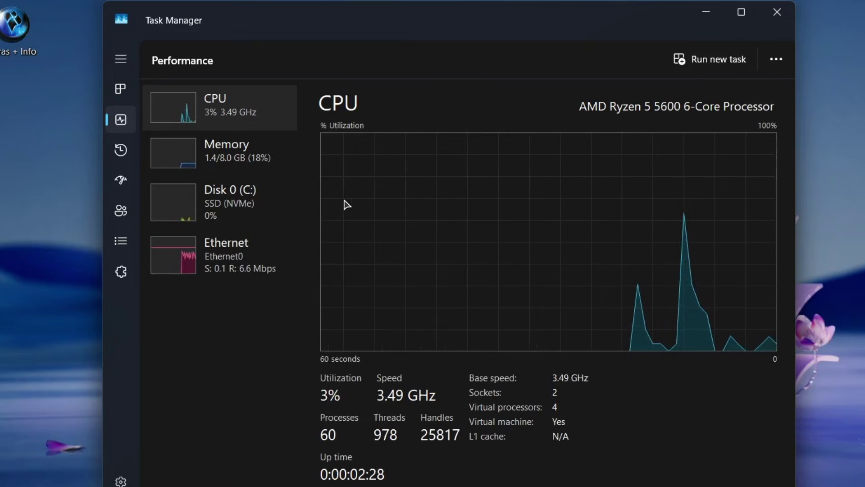
# - Switch Task Manager to the Processes list, scroll through the running processes, and close it
pyautogui.click(123, 89)
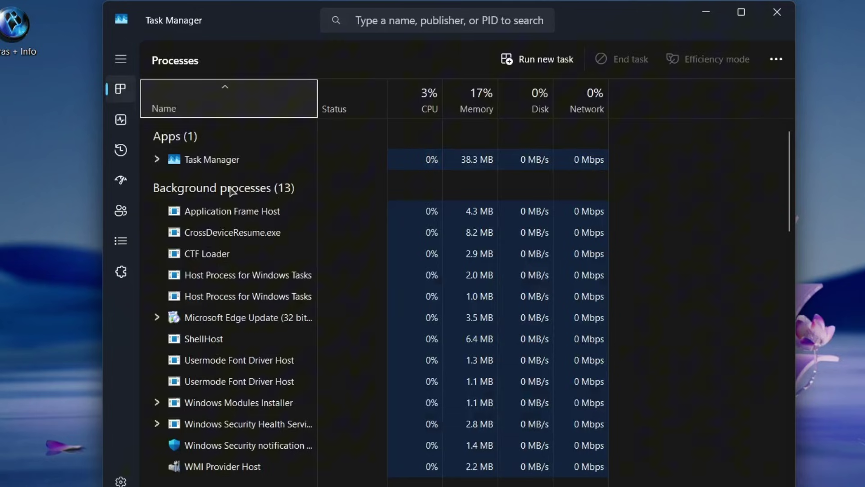
pyautogui.scroll(-2, 282, 191)
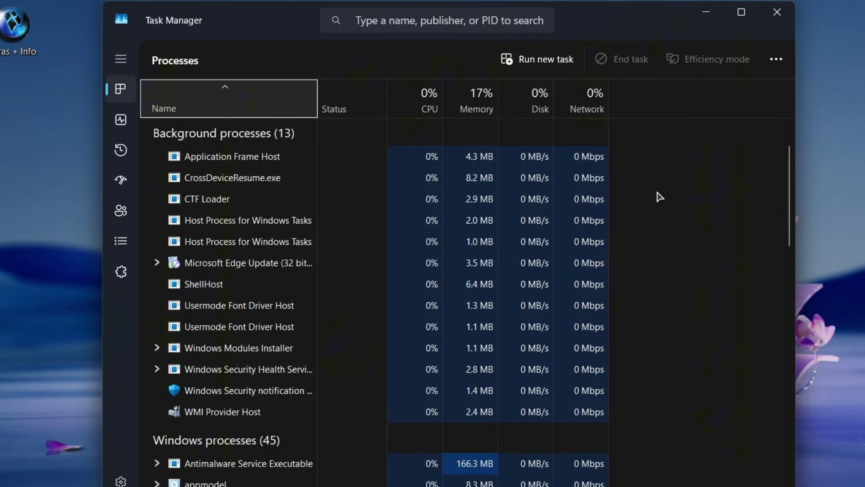
pyautogui.click(769, 18)
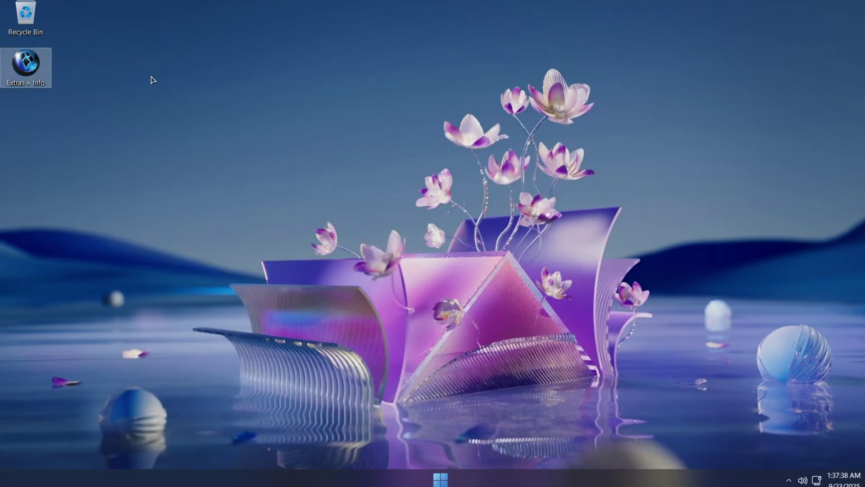
# - Rename the Admin account to a new user name via Extras + Info's Change User Name shortcut
pyautogui.doubleClick(11, 69)
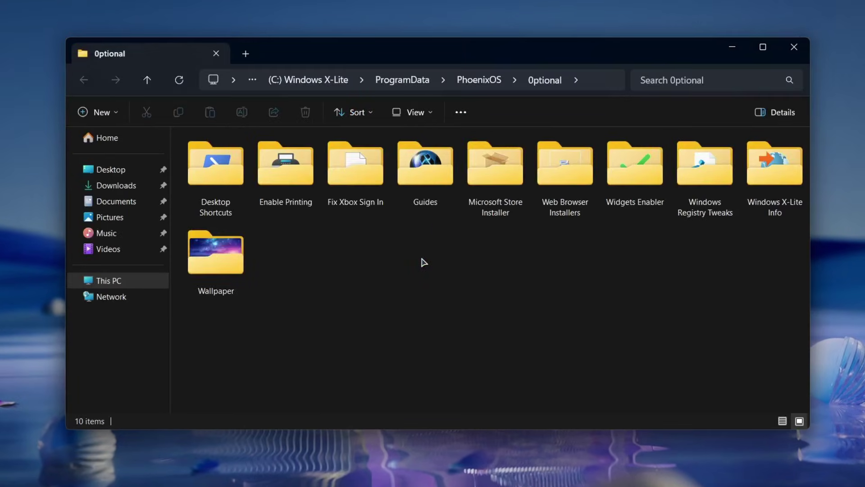
pyautogui.doubleClick(224, 198)
pyautogui.doubleClick(224, 197)
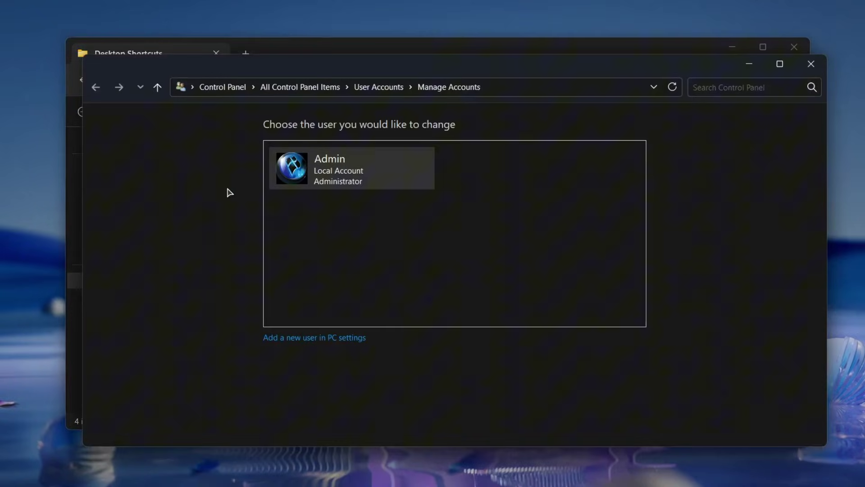
pyautogui.click(321, 183)
pyautogui.click(316, 145)
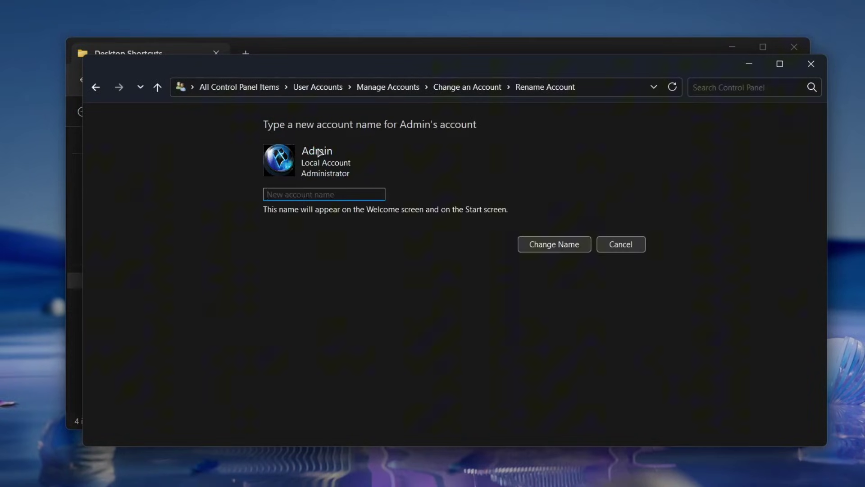
pyautogui.write('Byte Geek')
pyautogui.click(541, 244)
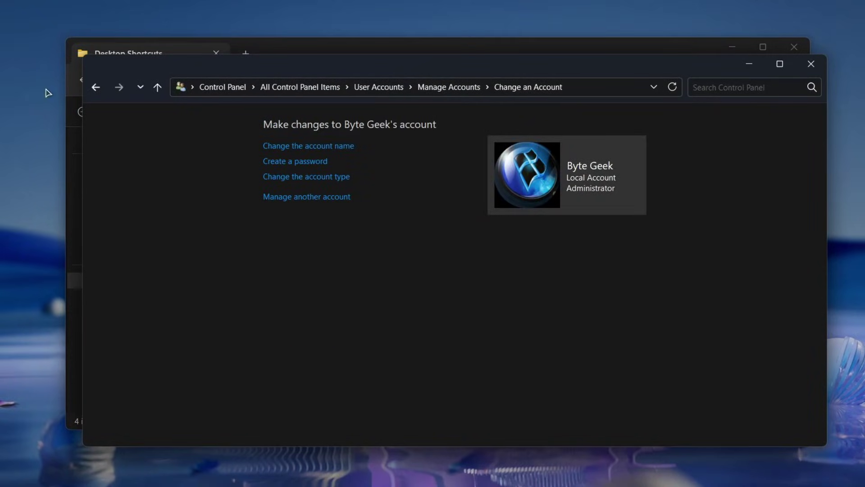
pyautogui.click(811, 64)
pyautogui.press('BackSpace')
# - Run Printing Enabler from the Enable Printing folder to turn on printing
pyautogui.doubleClick(290, 200)
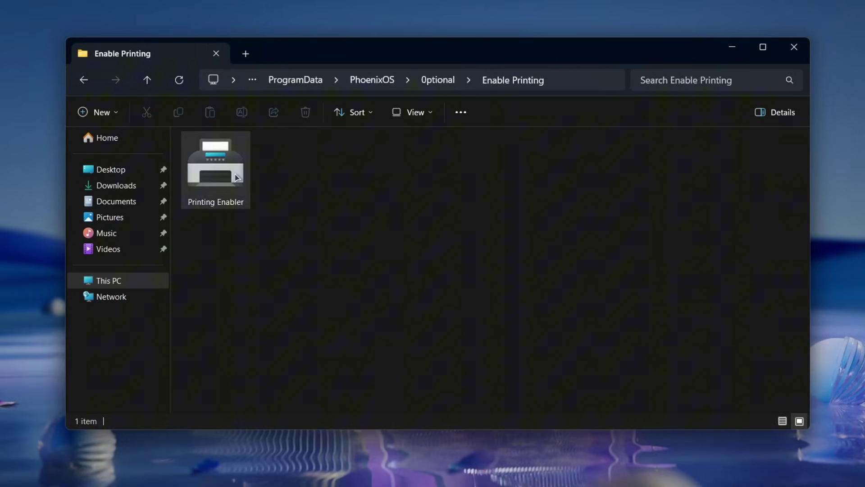
pyautogui.click(224, 174)
pyautogui.doubleClick(224, 175)
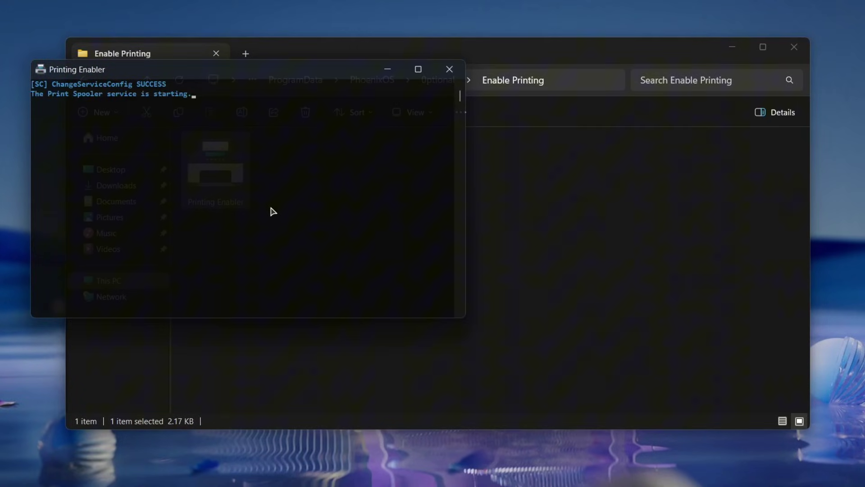
pyautogui.hotkey('alt', 'Up')
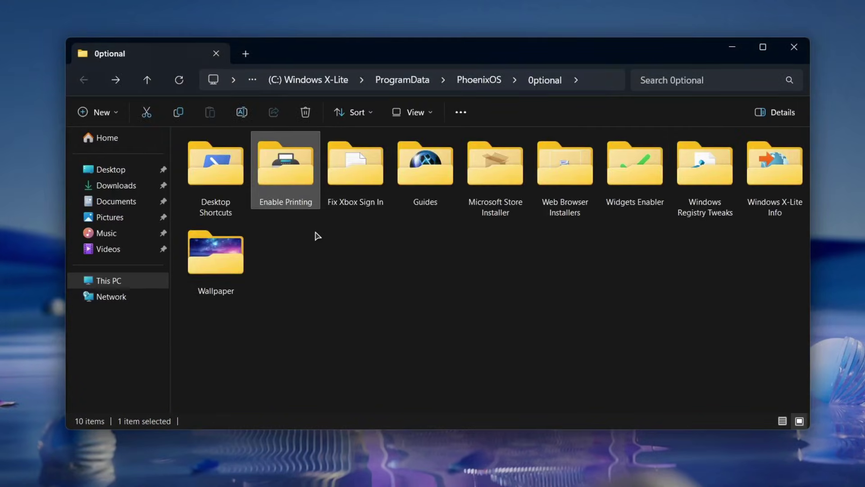
pyautogui.click(318, 236)
# - Check the Fix Xbox Sign In folder, then run MS_Store.msix from Microsoft Store Installer
pyautogui.doubleClick(349, 174)
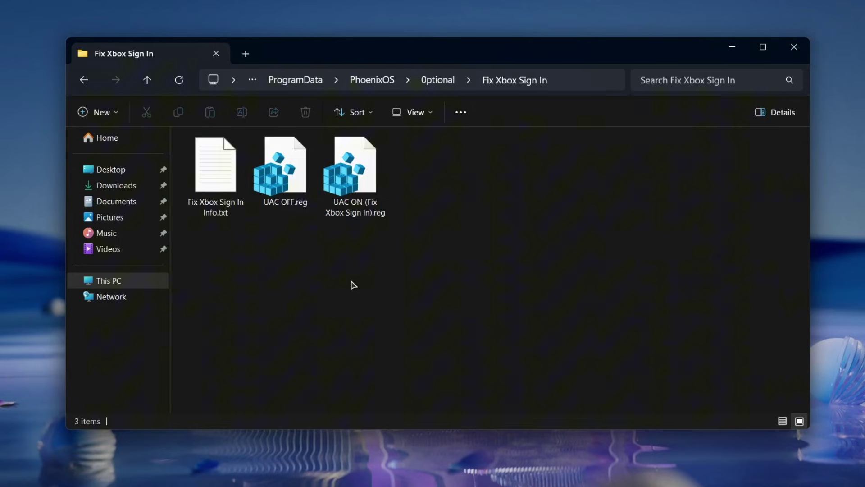
pyautogui.hotkey('alt', 'Up')
pyautogui.doubleClick(496, 203)
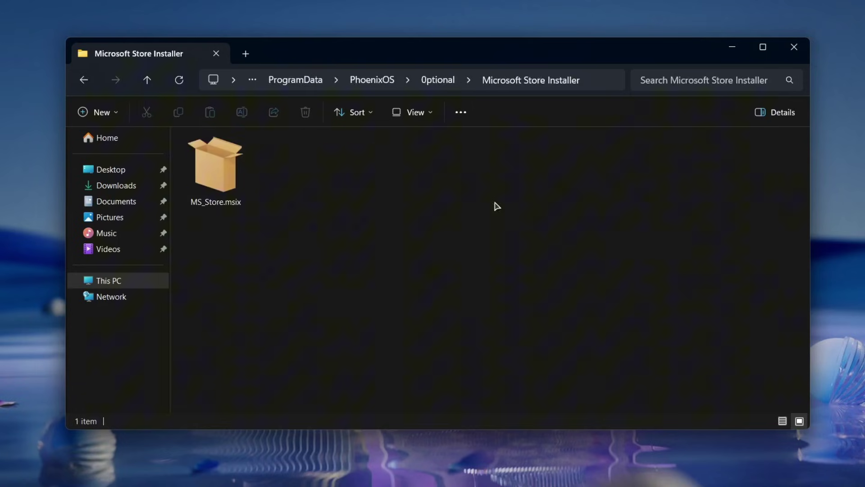
pyautogui.doubleClick(244, 187)
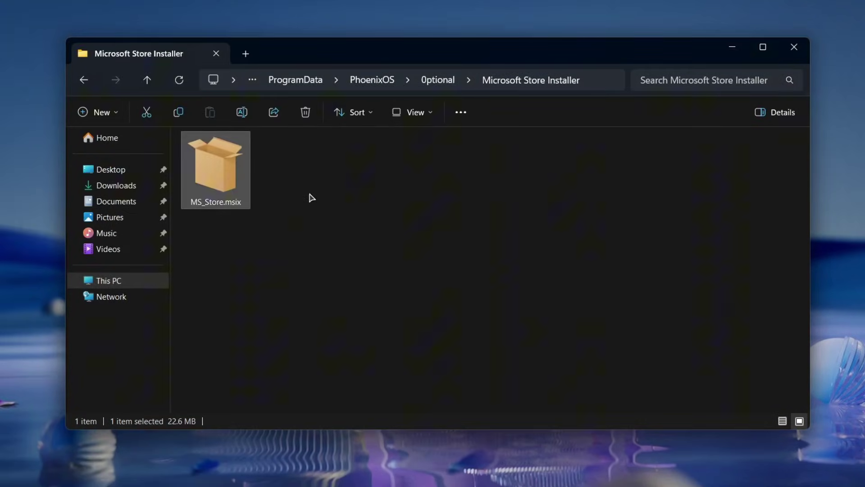
pyautogui.hotkey('alt', 'Left')
pyautogui.doubleClick(564, 171)
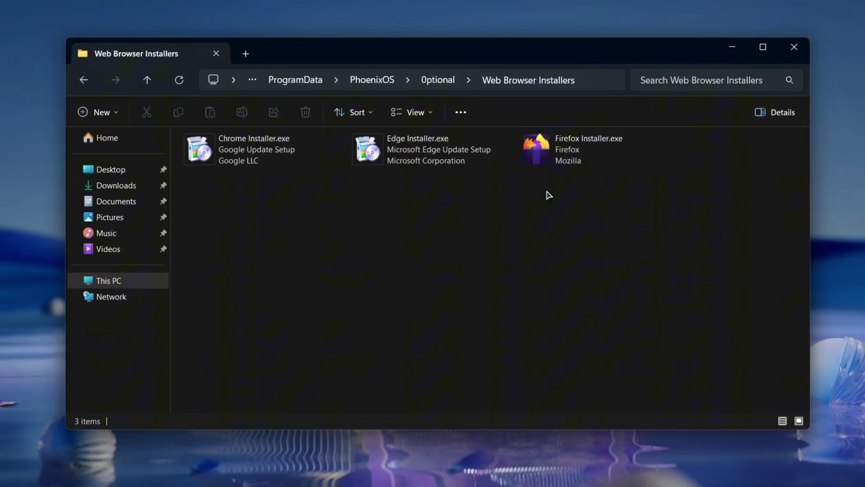
# - Inspect the Chrome, Edge and Firefox installers in Web Browser Installers
pyautogui.click(272, 159)
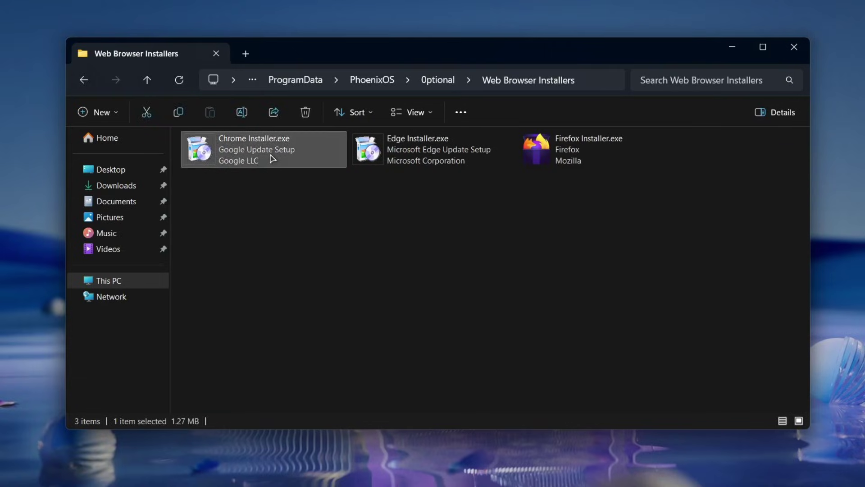
pyautogui.click(411, 161)
pyautogui.click(548, 154)
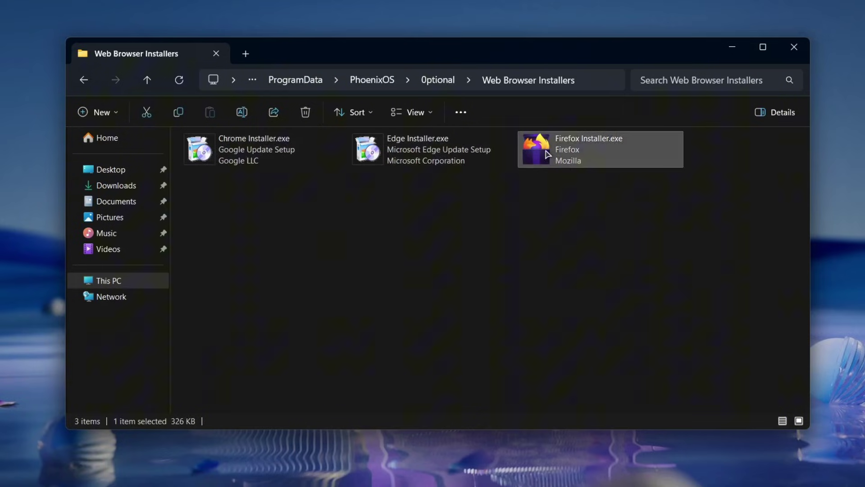
pyautogui.click(512, 242)
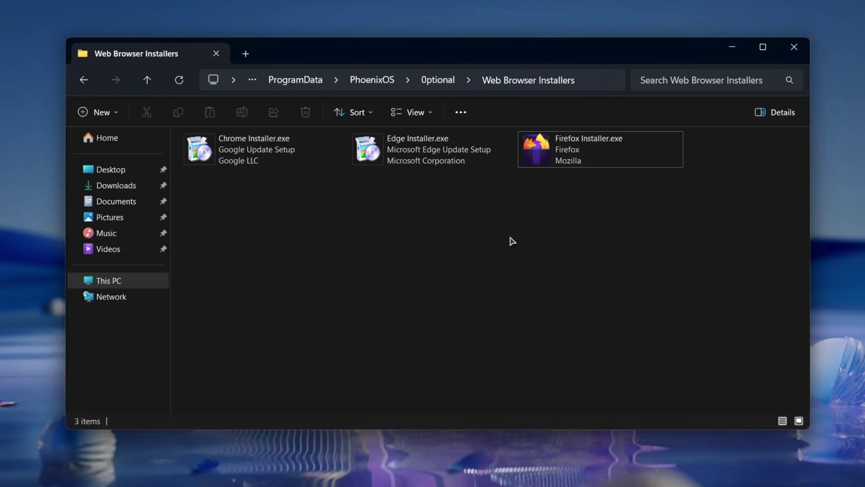
pyautogui.hotkey('alt', 'Left')
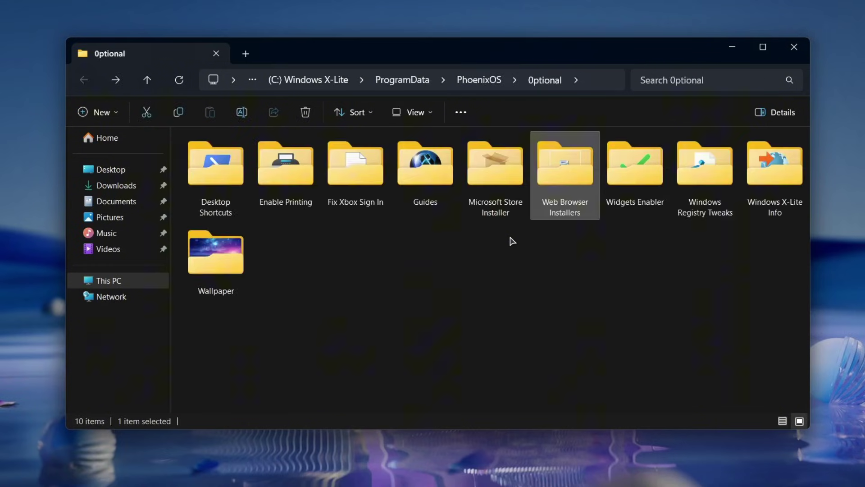
# - Look inside Widgets Enabler, Windows Registry Tweaks and Windows X-Lite Info, returning to Optional each time
pyautogui.doubleClick(623, 191)
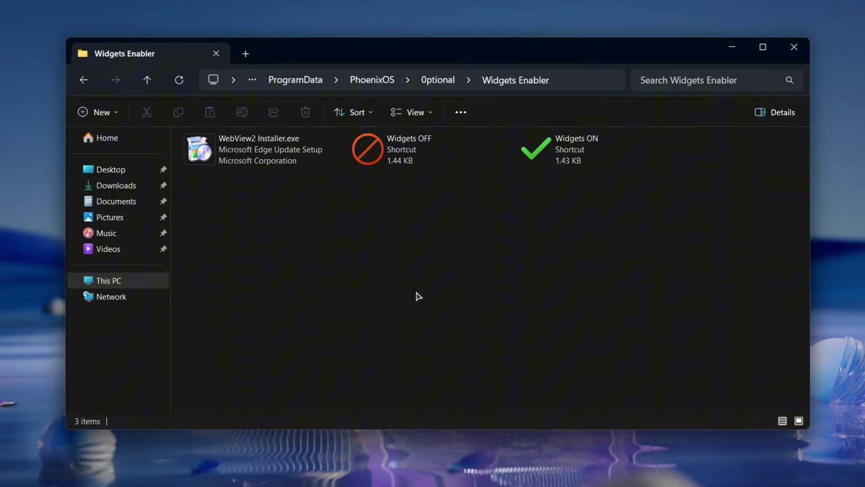
pyautogui.hotkey('alt', 'Left')
pyautogui.click(692, 186)
pyautogui.doubleClick(693, 186)
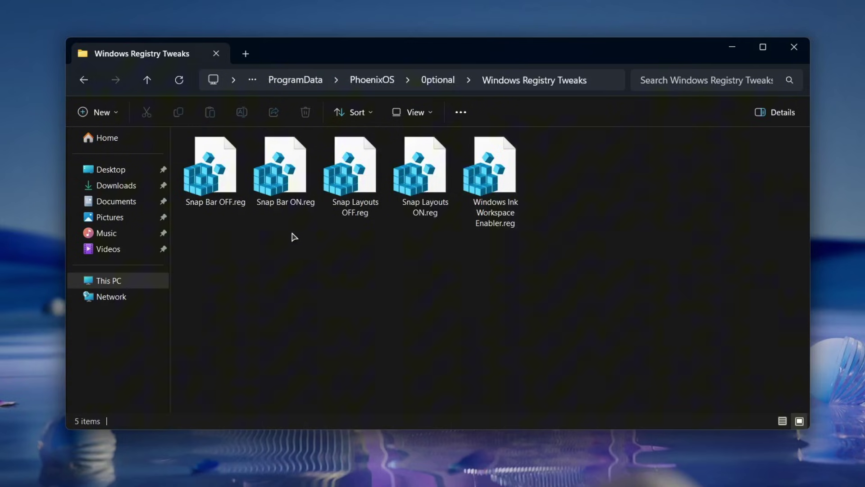
pyautogui.hotkey('alt', 'Left')
pyautogui.press('Right')
pyautogui.press('Return')
pyautogui.hotkey('alt', 'Left')
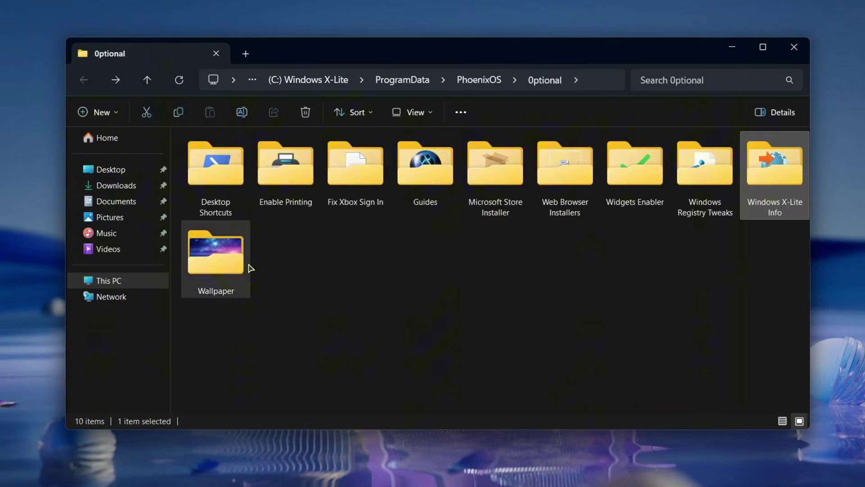
# - Set img3.jpg from the Wallpaper folder as the desktop background and close the window
pyautogui.doubleClick(246, 269)
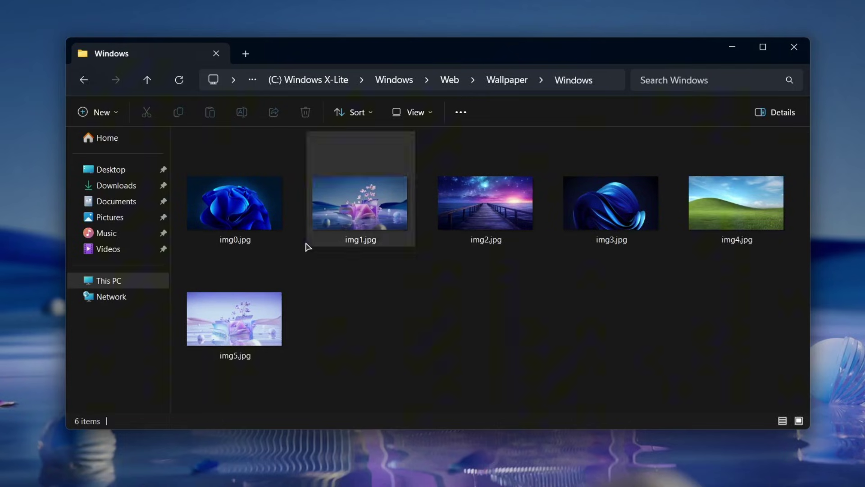
pyautogui.click(621, 211)
pyautogui.rightClick(622, 212)
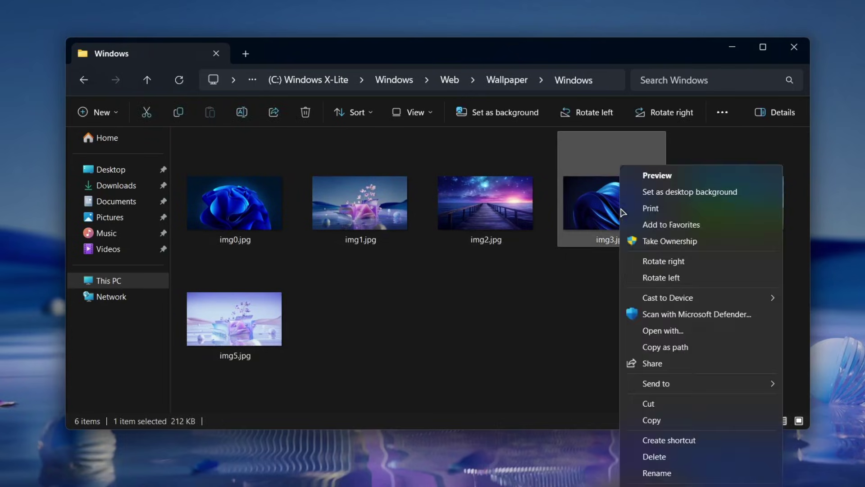
pyautogui.click(653, 193)
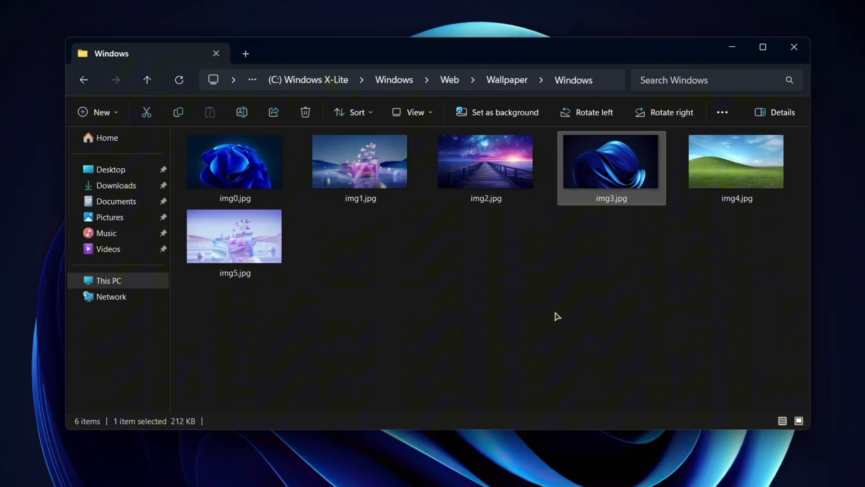
pyautogui.click(557, 315)
pyautogui.click(799, 53)
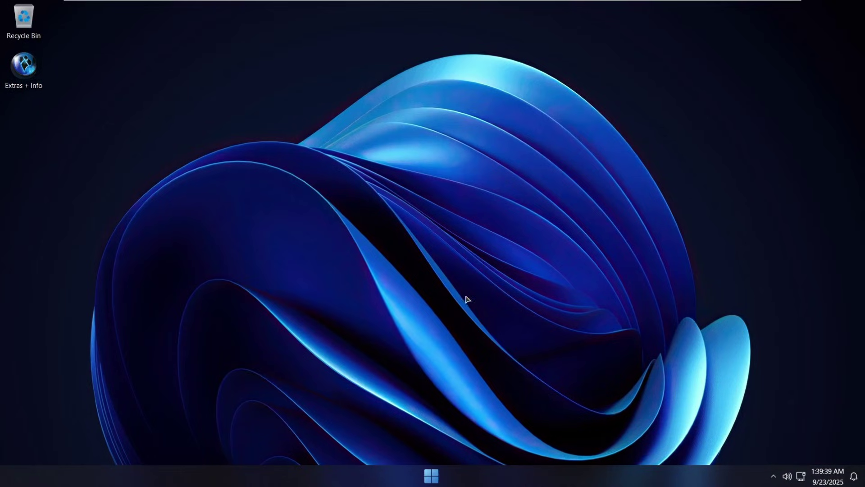
# - Search 'update', resume the paused updates on the Windows Update page, and close Settings
pyautogui.click(431, 476)
pyautogui.write('update')
pyautogui.click(377, 303)
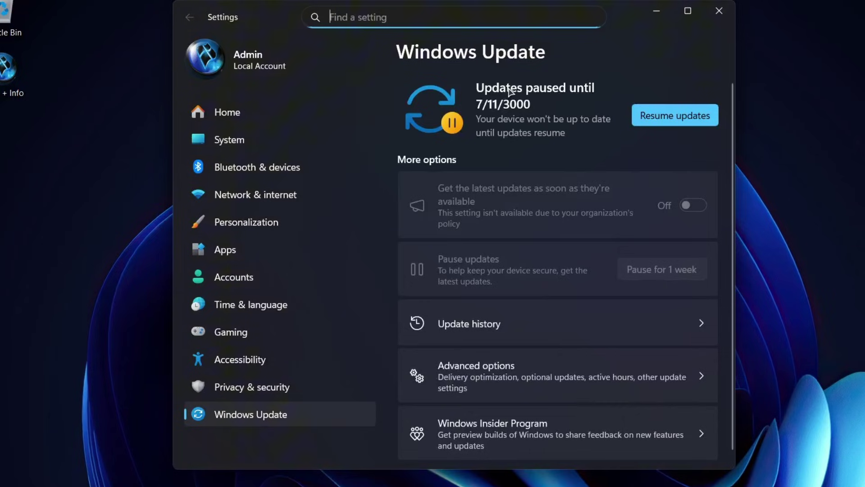
pyautogui.click(674, 117)
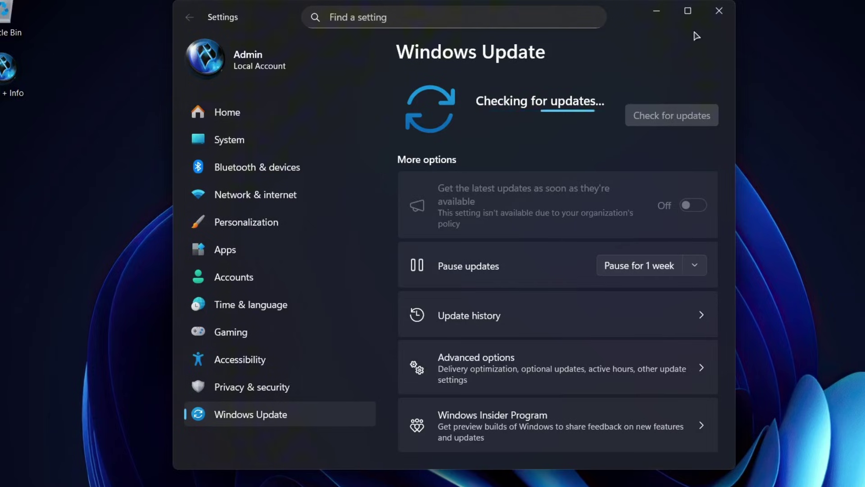
pyautogui.click(718, 13)
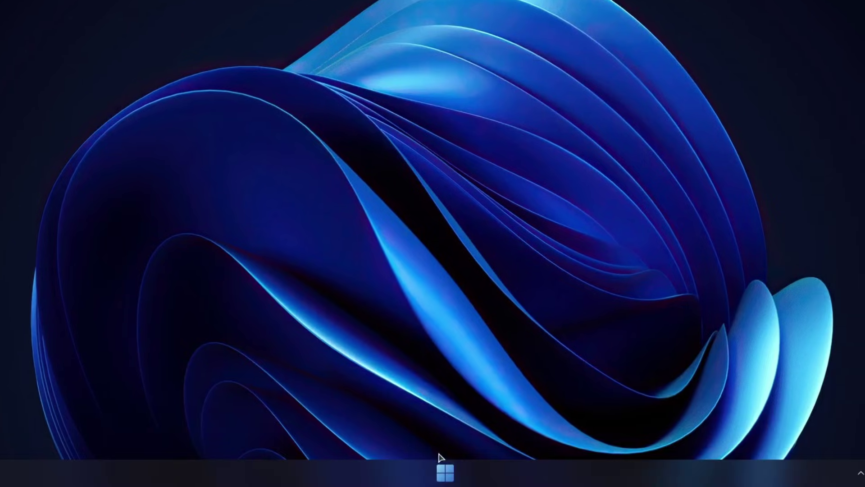
# - View the C: drive's properties showing 7.00 GB used of 119 GB, then close File Explorer
pyautogui.click(446, 471)
pyautogui.click(387, 192)
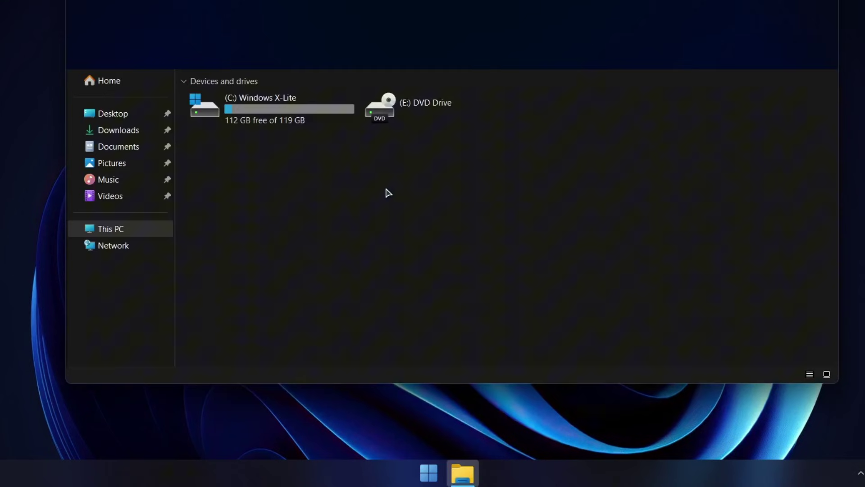
pyautogui.click(259, 125)
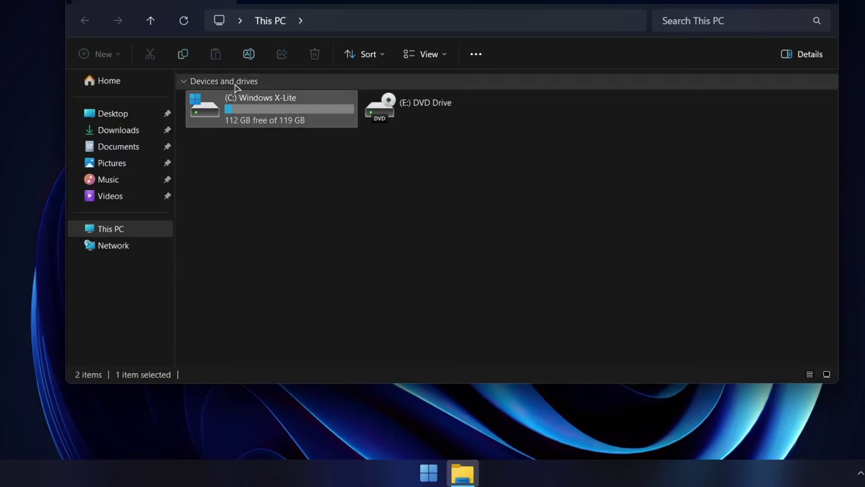
pyautogui.rightClick(270, 99)
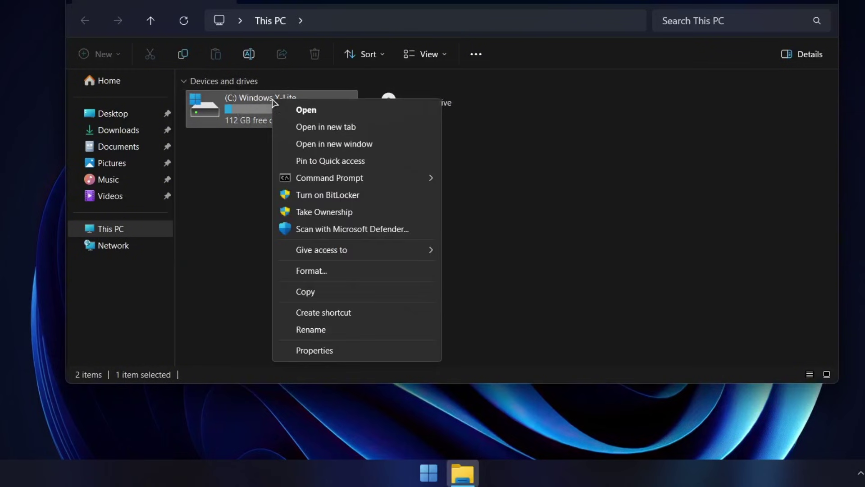
pyautogui.click(314, 351)
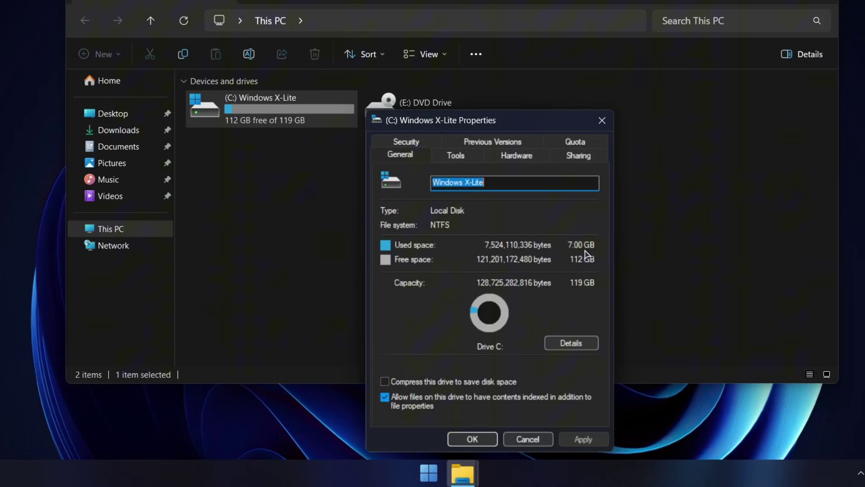
pyautogui.click(611, 126)
pyautogui.click(612, 186)
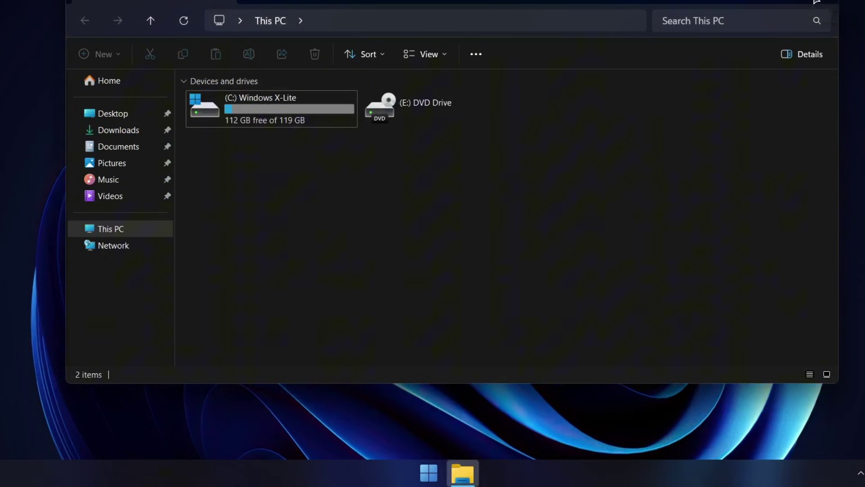
pyautogui.click(816, 1)
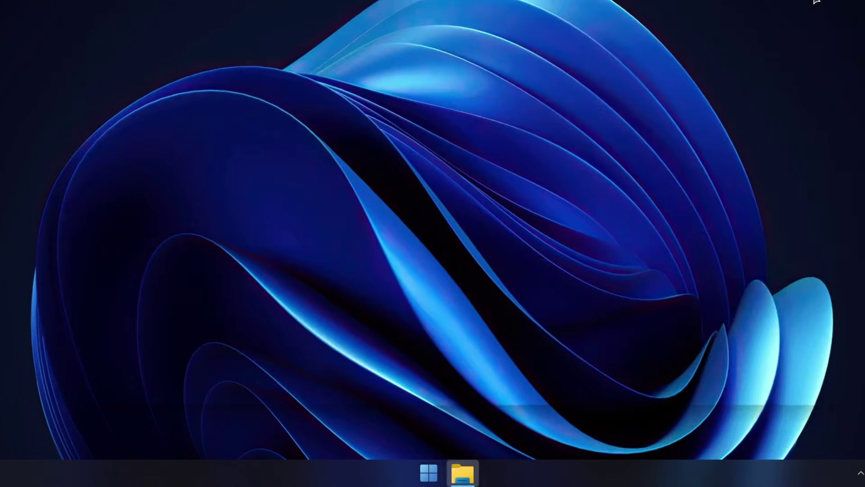
# - Open an administrator Command Prompt from the desktop context menu, then close it
pyautogui.rightClick(437, 262)
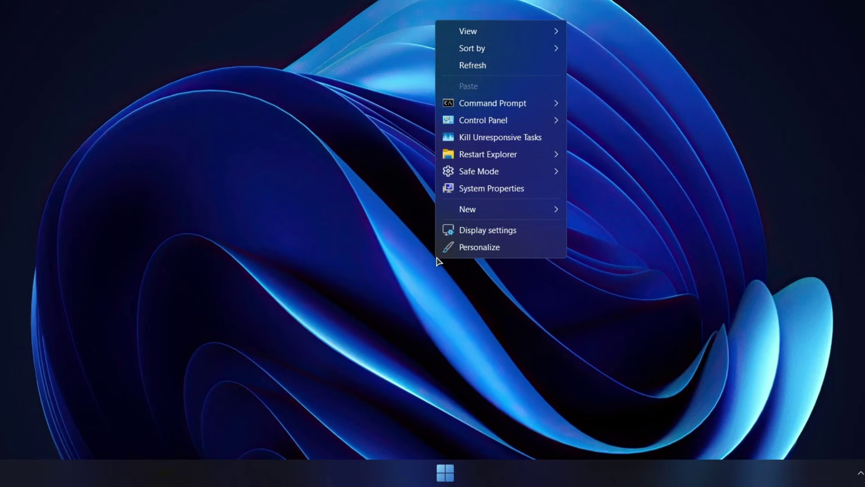
pyautogui.moveTo(516, 107)
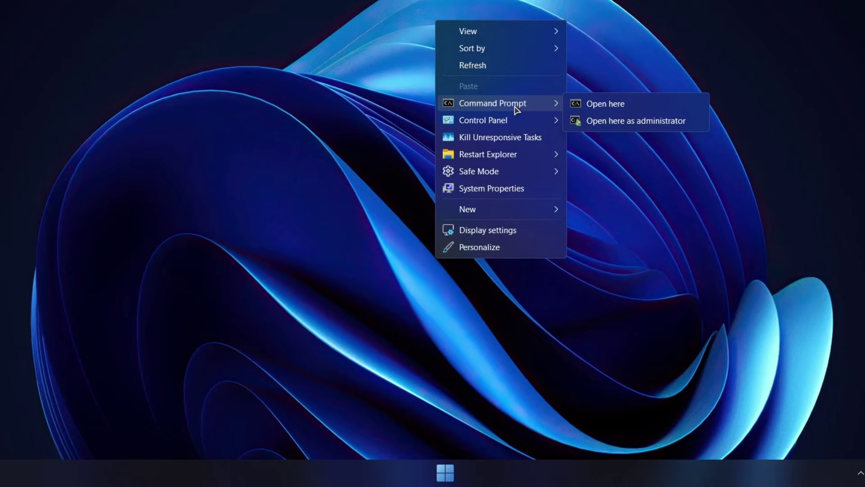
pyautogui.click(622, 122)
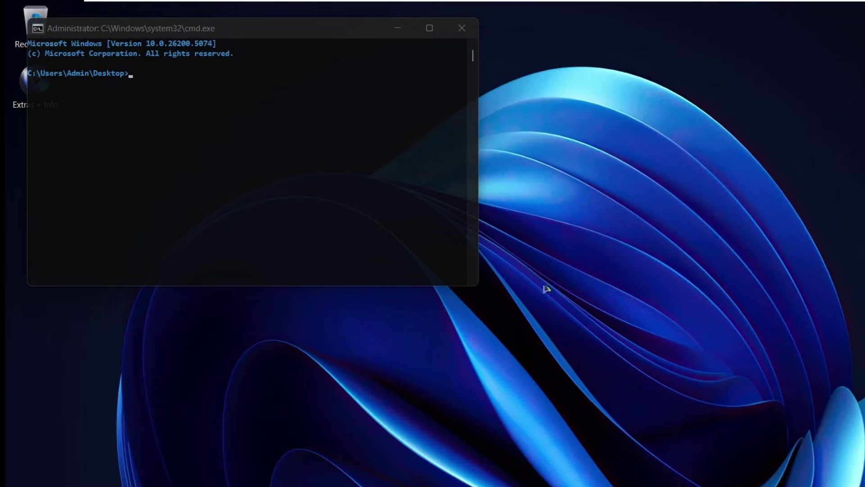
pyautogui.click(144, 96)
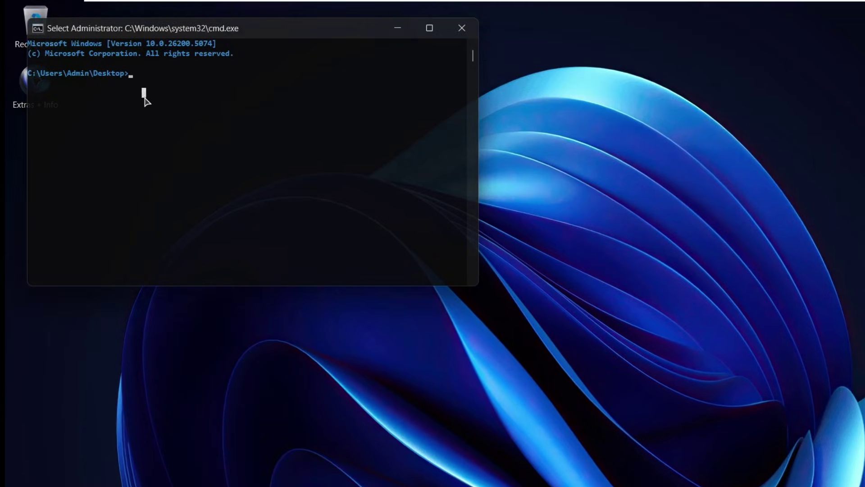
pyautogui.click(461, 28)
# - Browse the other context submenus and open System Properties on the Computer Name page
pyautogui.rightClick(505, 180)
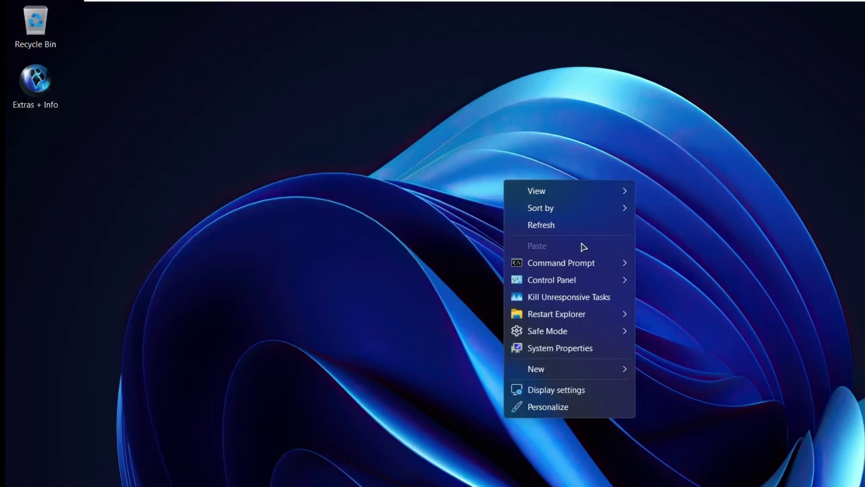
pyautogui.moveTo(603, 286)
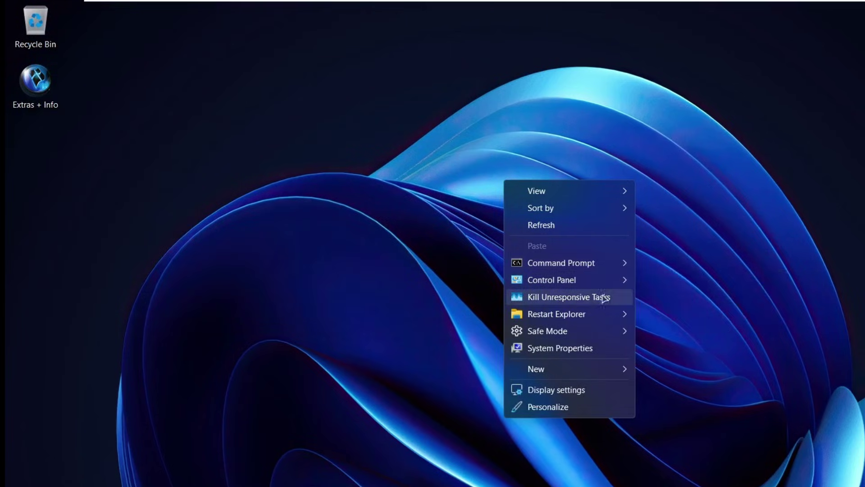
pyautogui.moveTo(587, 319)
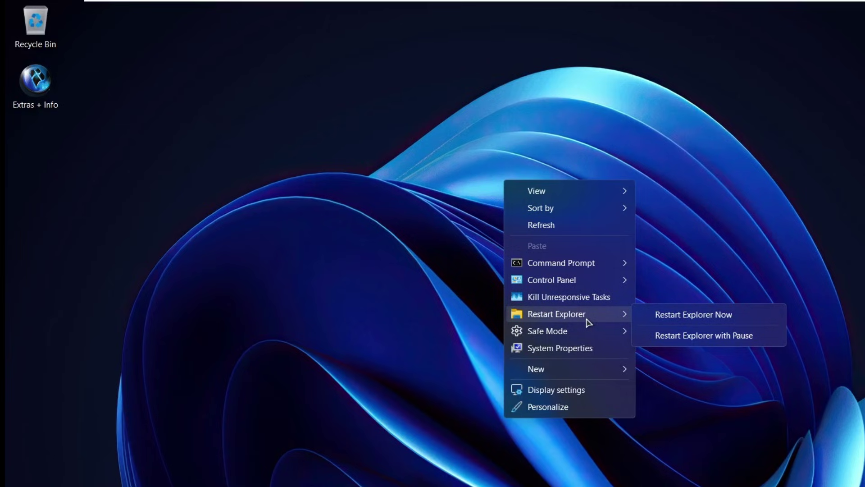
pyautogui.moveTo(600, 337)
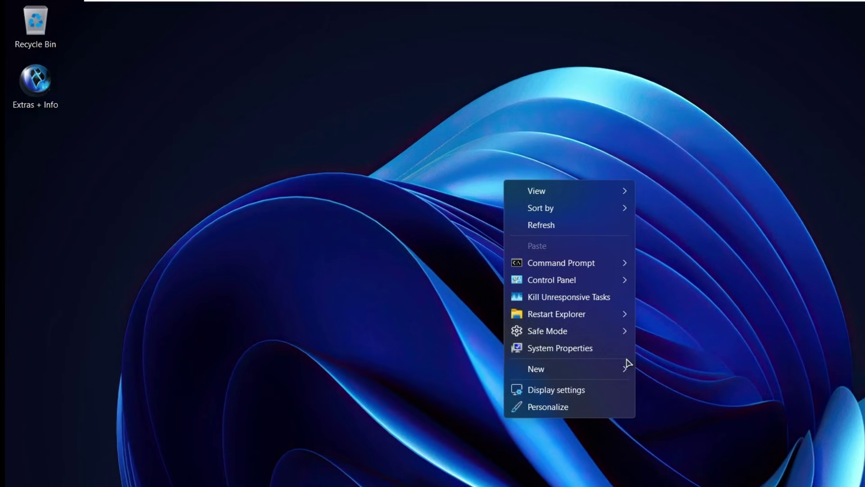
pyautogui.click(614, 351)
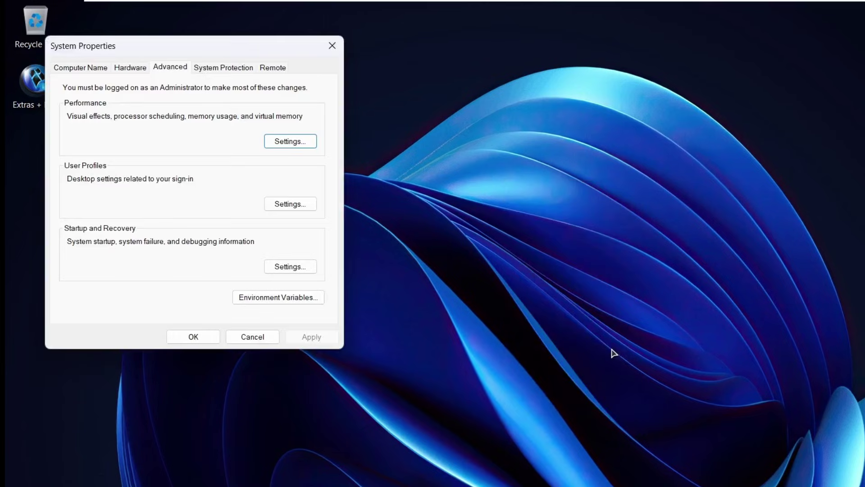
pyautogui.click(82, 70)
# - Close System Properties and dismiss the reopened desktop menu, showing the img3.jpg wallpaper
pyautogui.click(332, 50)
pyautogui.rightClick(533, 177)
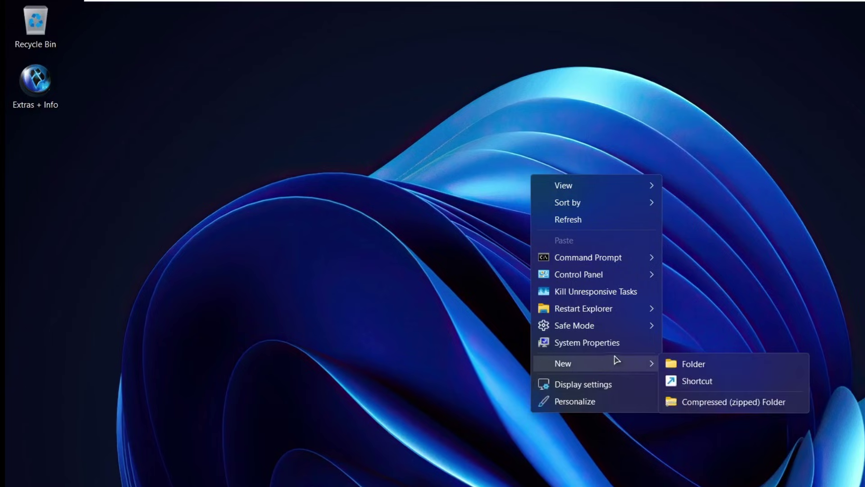
pyautogui.click(714, 334)
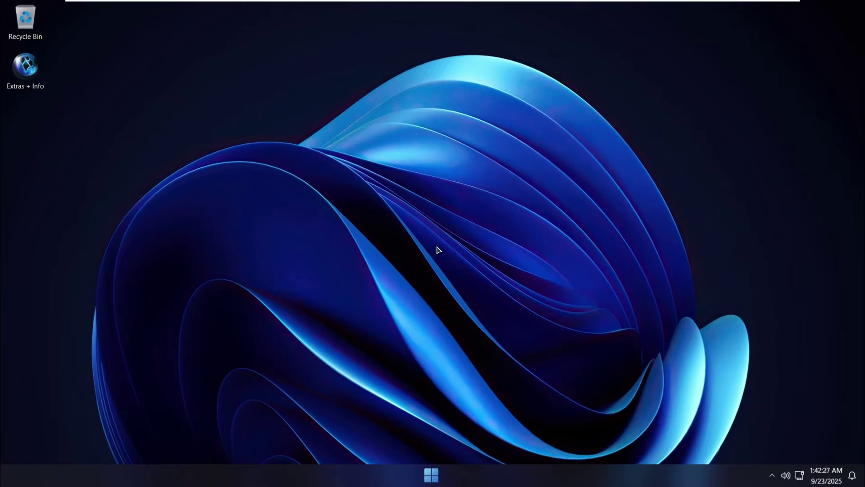